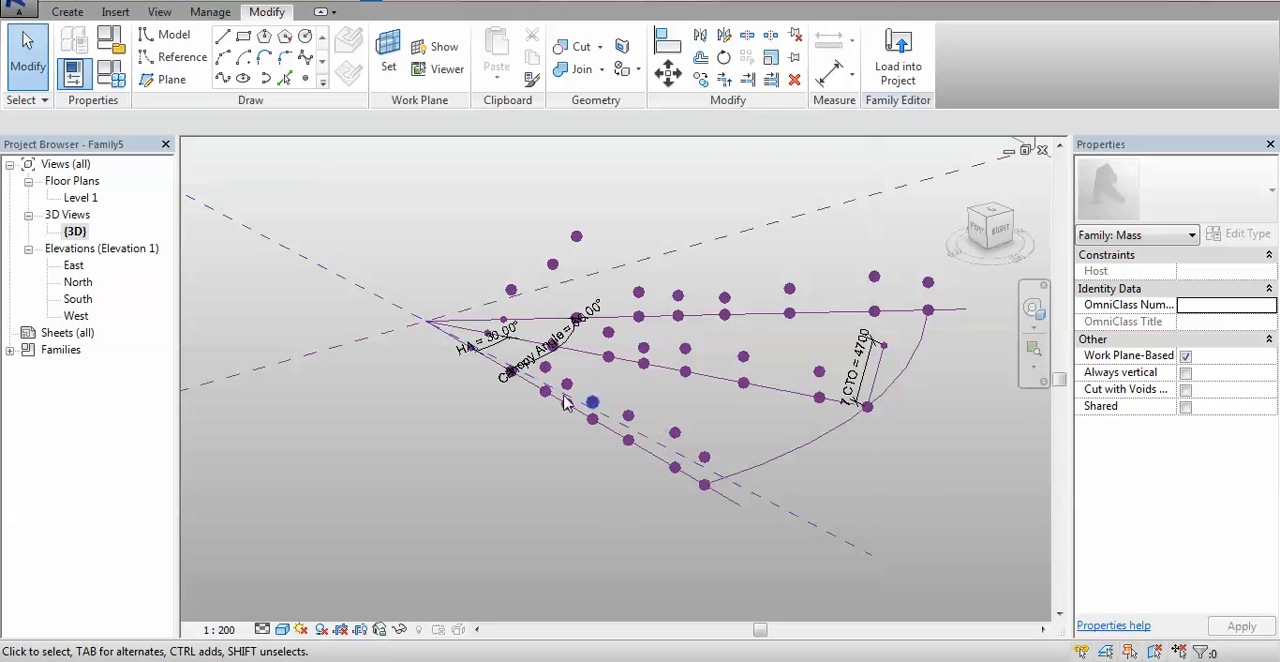
# - Examine the canopy's reference points, radial reference lines and angle dimensions around the origin in the 3D view
pyautogui.scroll(5, 457, 391)
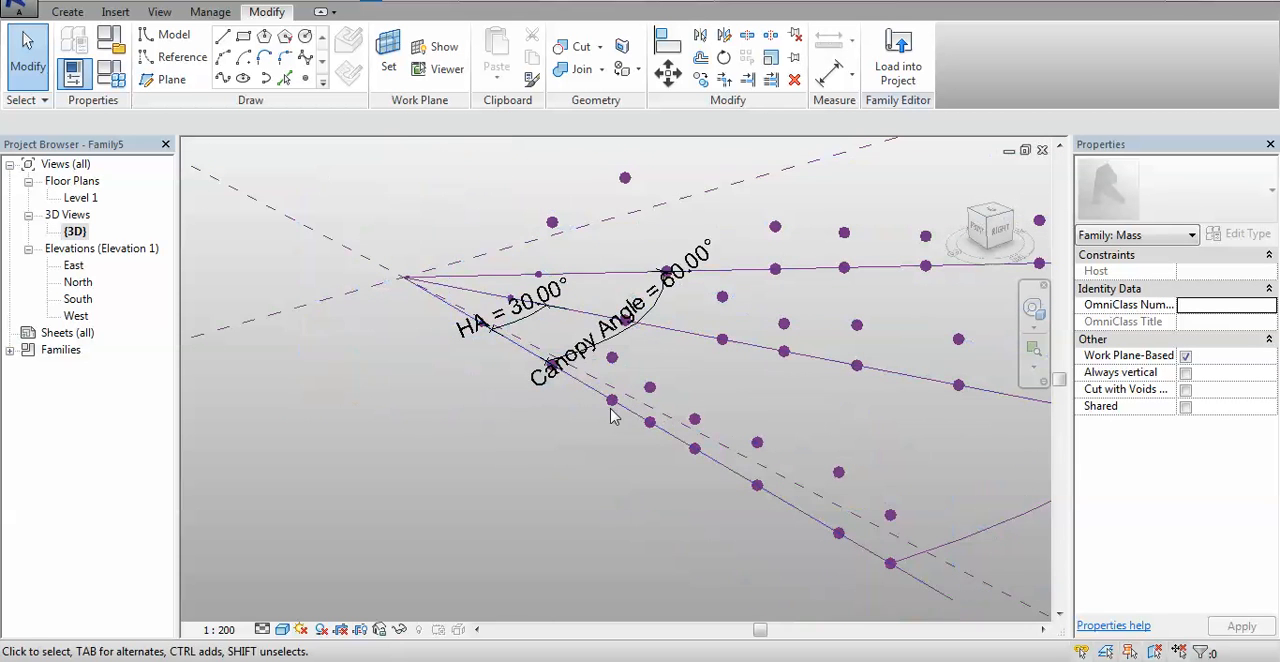
pyautogui.scroll(2, 490, 349)
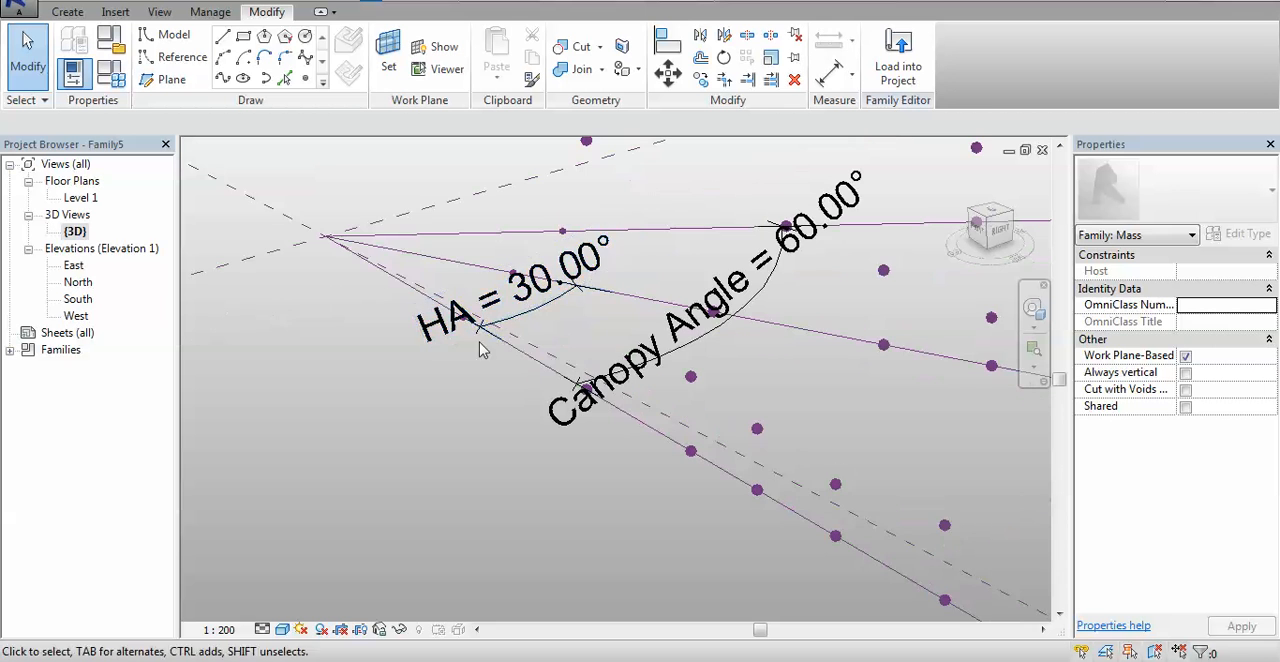
pyautogui.scroll(-4, 455, 385)
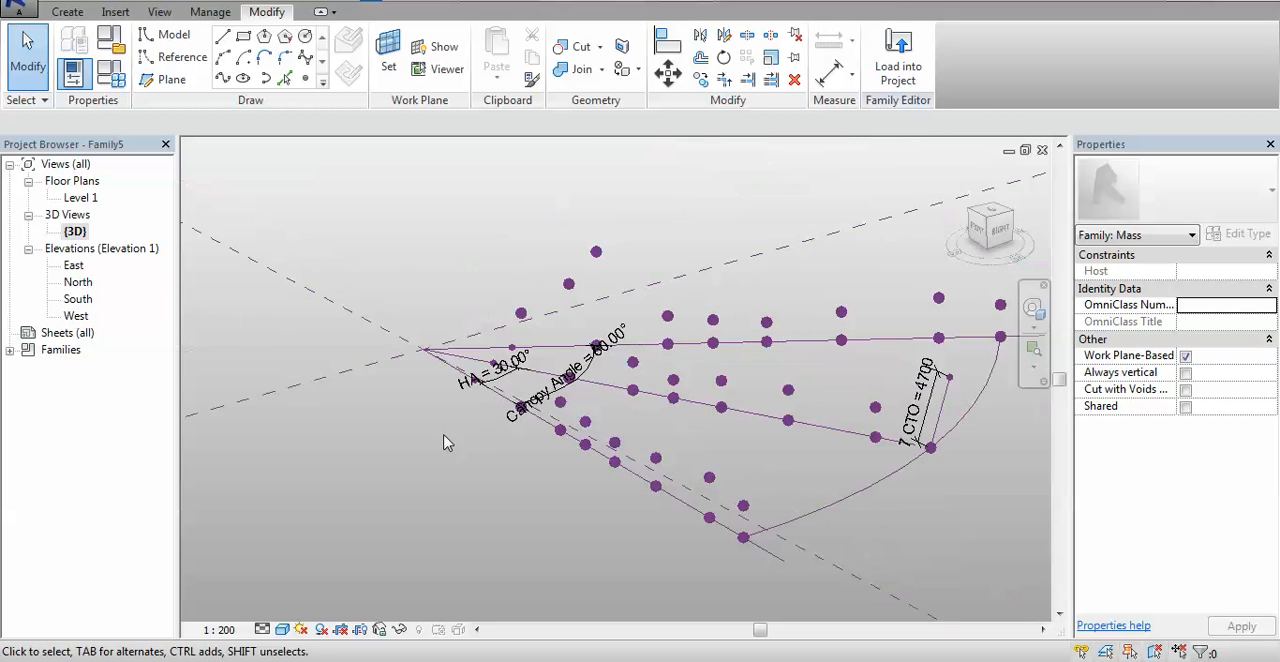
pyautogui.keyDown('shift'); pyautogui.moveTo(443, 443); pyautogui.dragTo(549, 505, button='middle'); pyautogui.keyUp('shift')
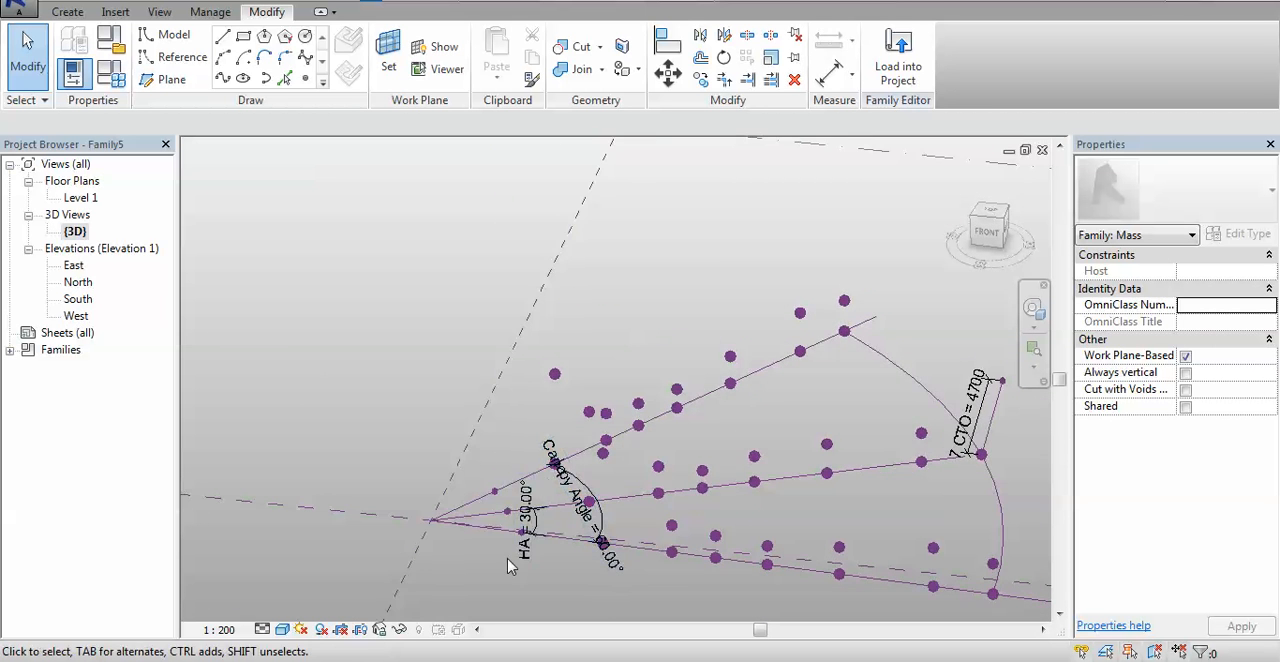
pyautogui.scroll(2, 509, 566)
pyautogui.moveTo(522, 573); pyautogui.dragTo(515, 476, button='middle')
pyautogui.scroll(-2, 597, 530)
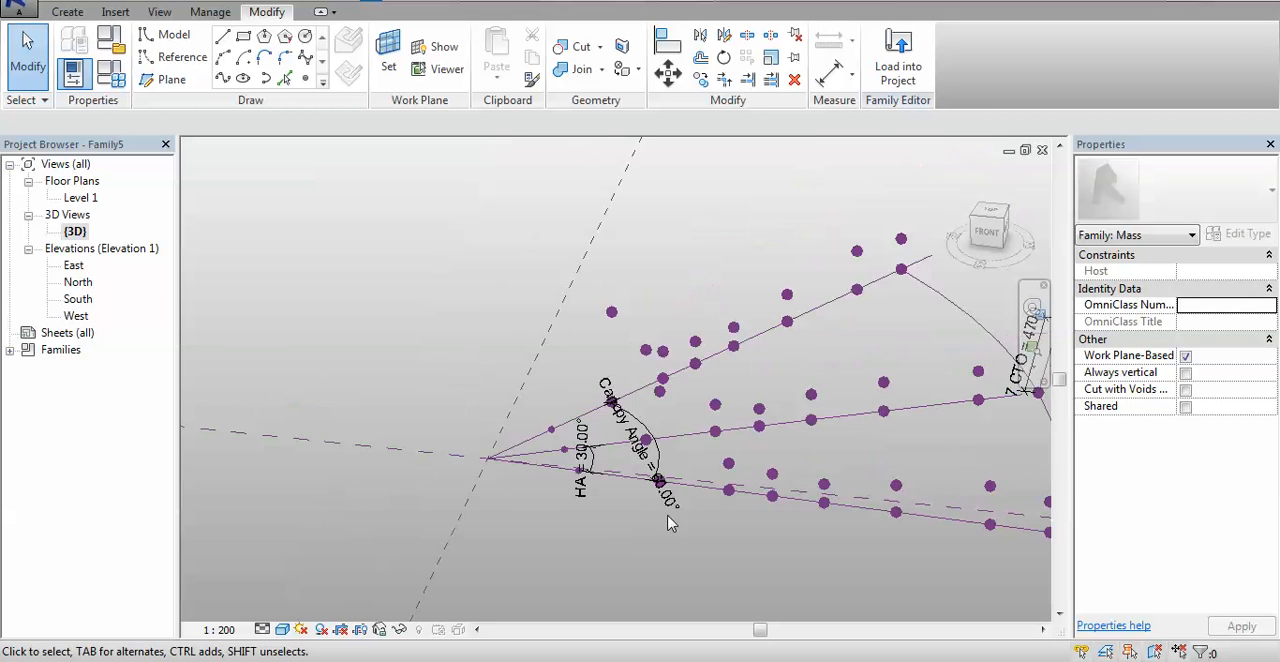
pyautogui.keyDown('shift'); pyautogui.moveTo(594, 514); pyautogui.dragTo(625, 519, button='middle'); pyautogui.keyUp('shift')
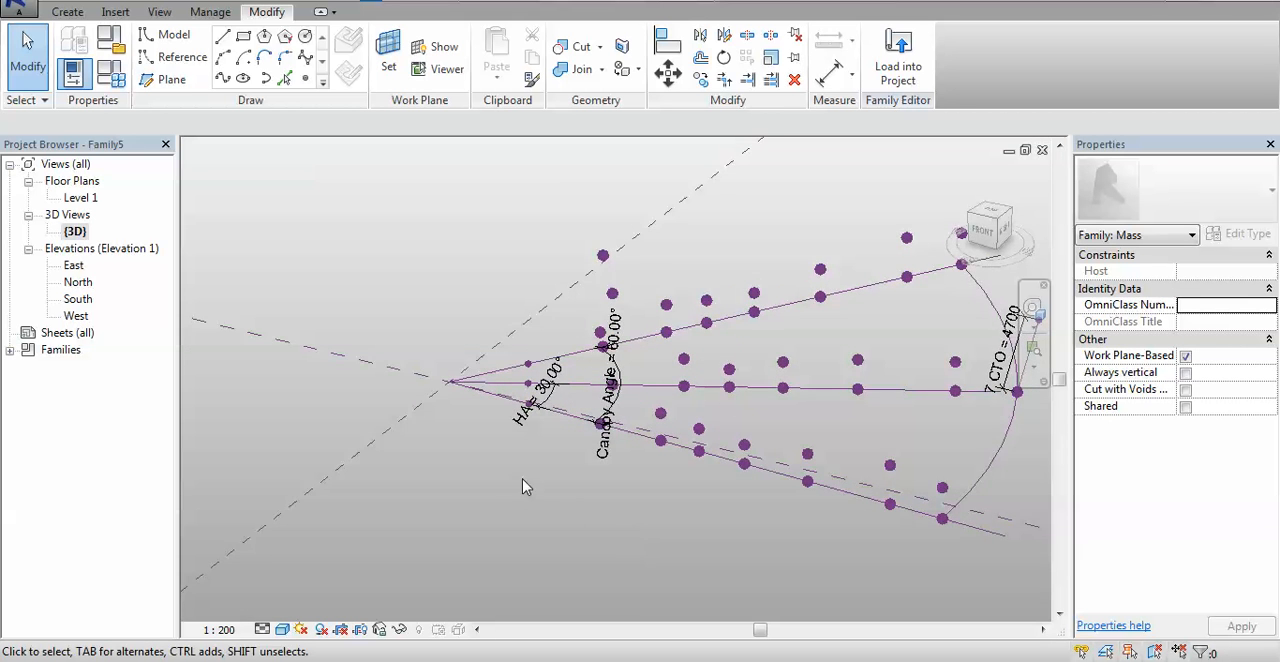
pyautogui.scroll(4, 523, 480)
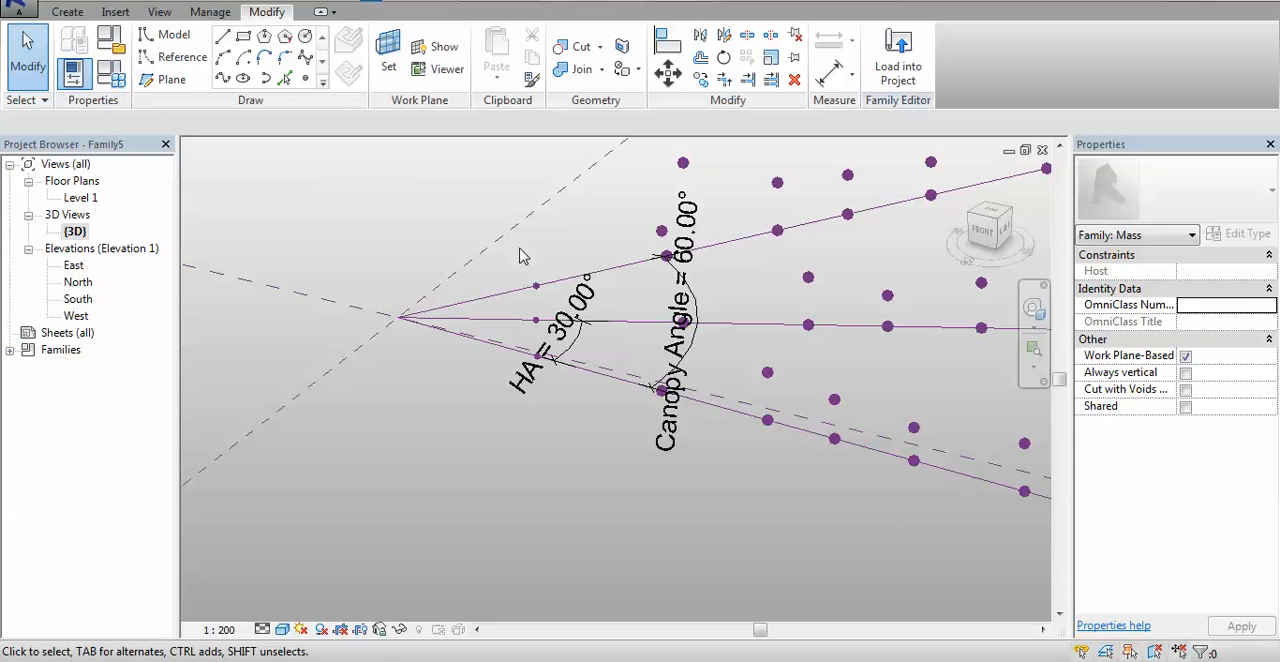
# - Set the family's Point of Origin parameter to 0 in the Family Types and apply it to the model
pyautogui.click(536, 287)
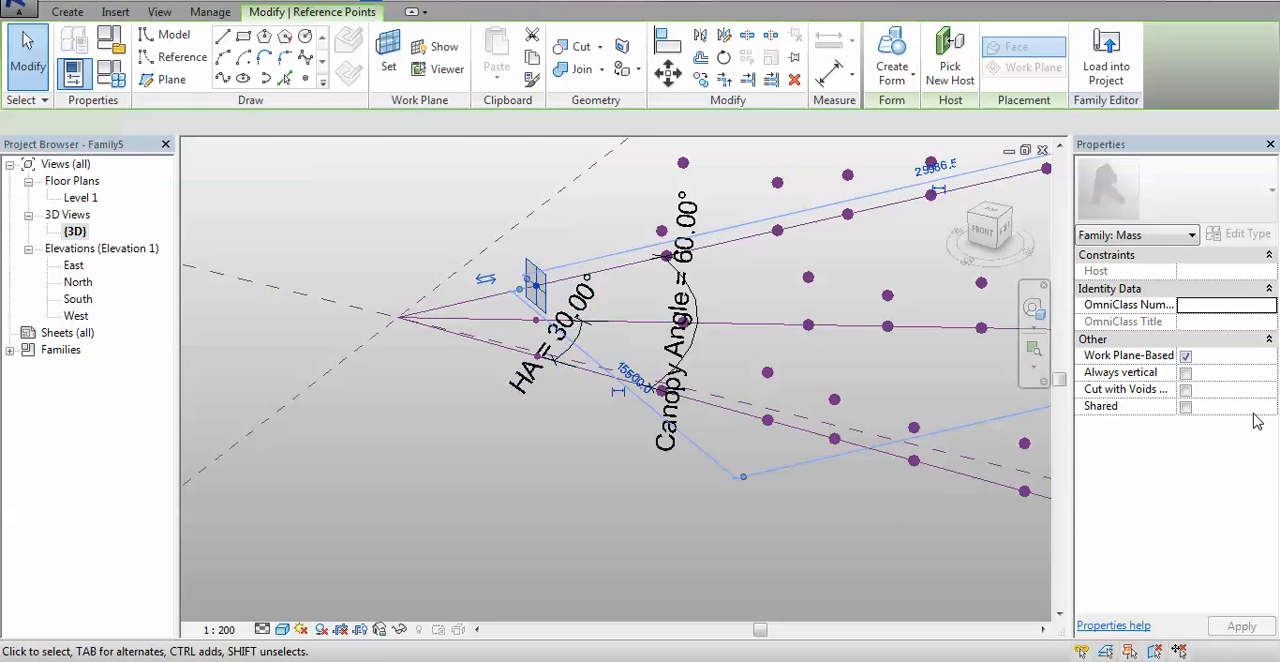
pyautogui.click(106, 73)
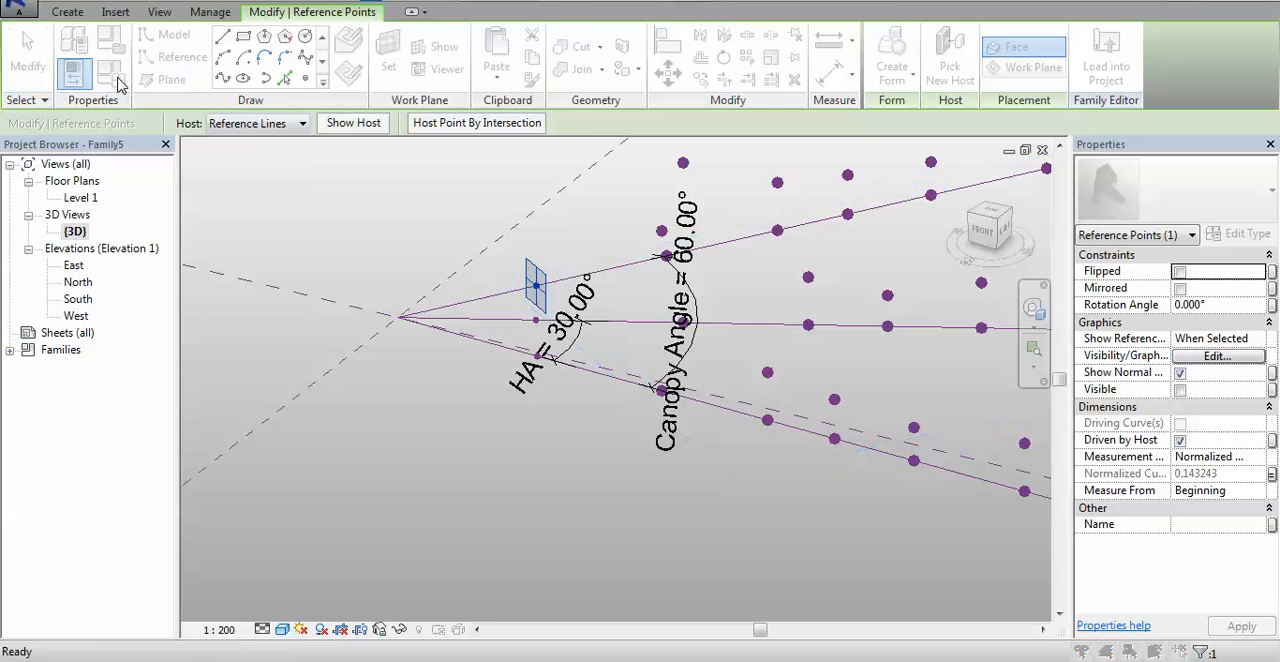
pyautogui.moveTo(254, 13); pyautogui.dragTo(918, 65)
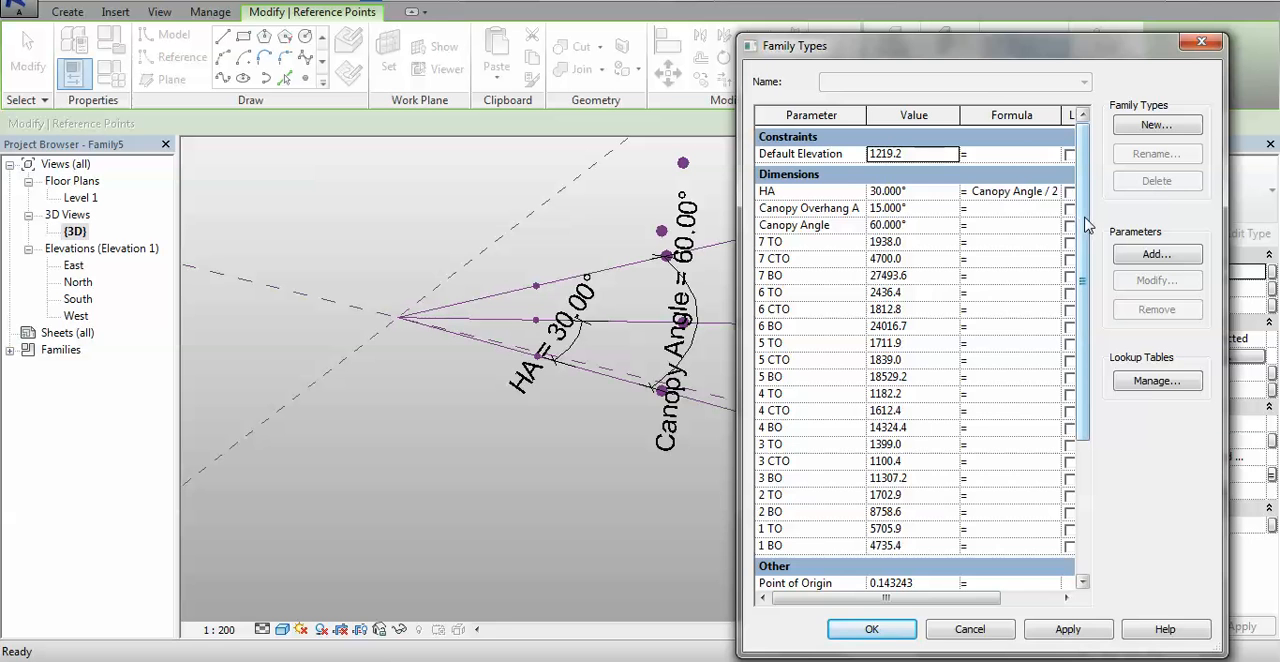
pyautogui.moveTo(1084, 224); pyautogui.dragTo(1097, 331)
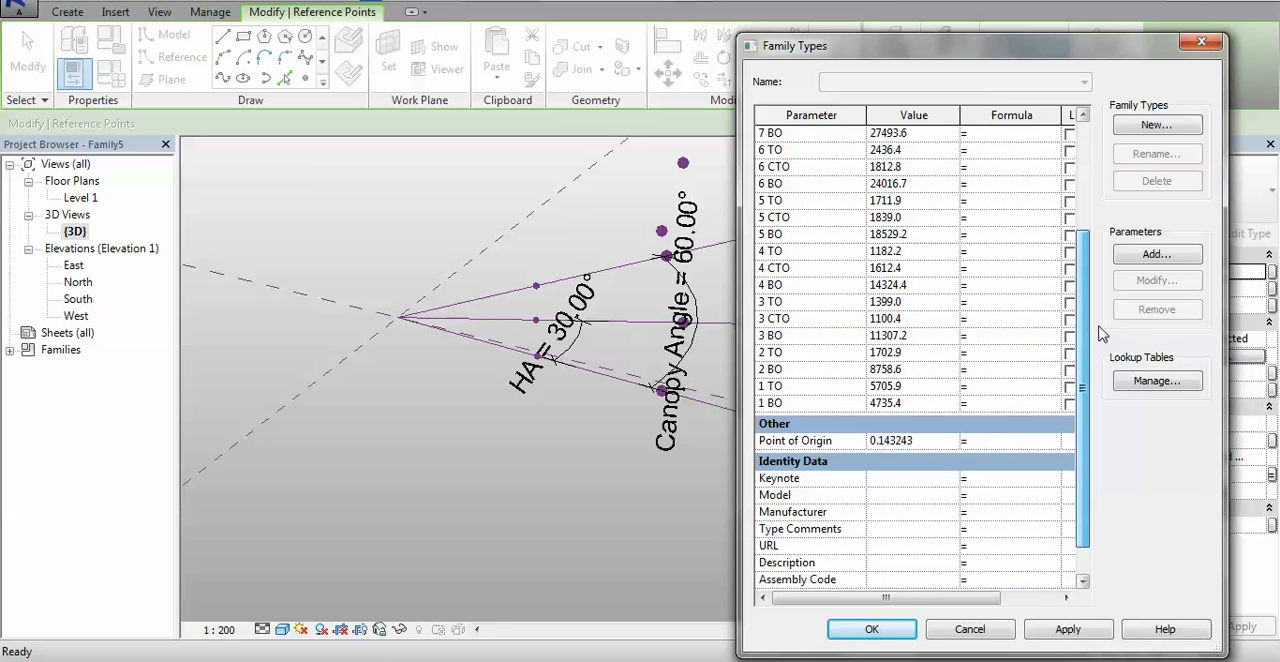
pyautogui.click(932, 444)
pyautogui.write('0')
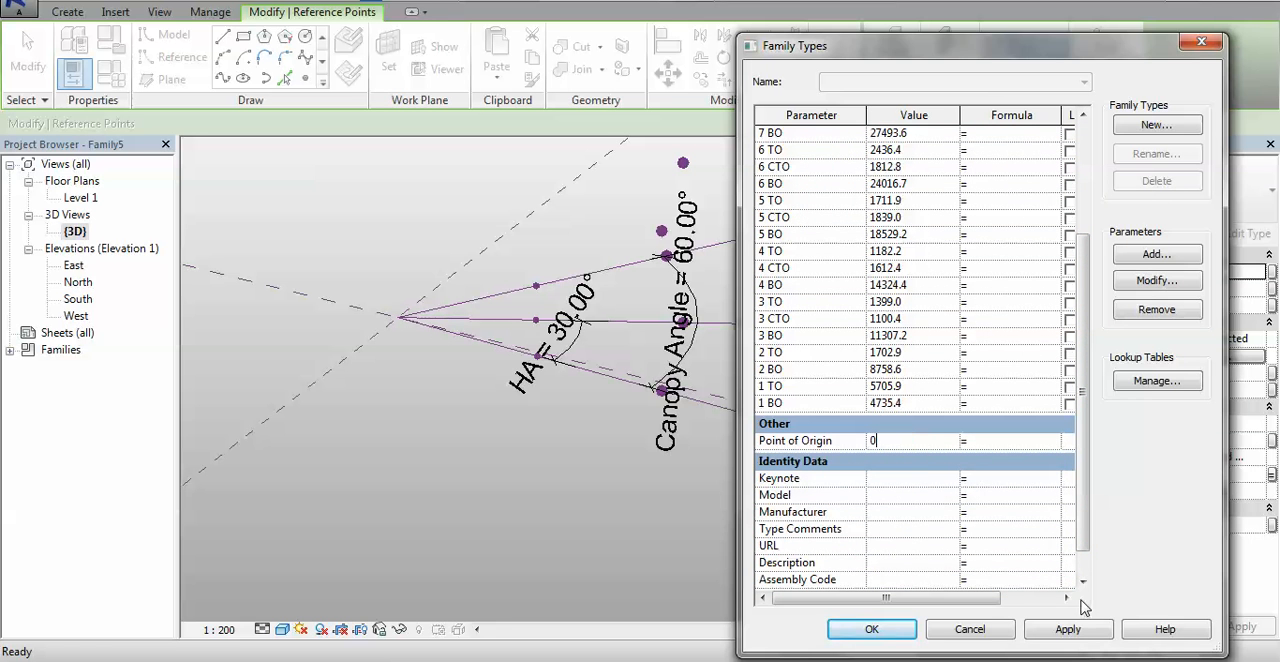
pyautogui.click(1062, 632)
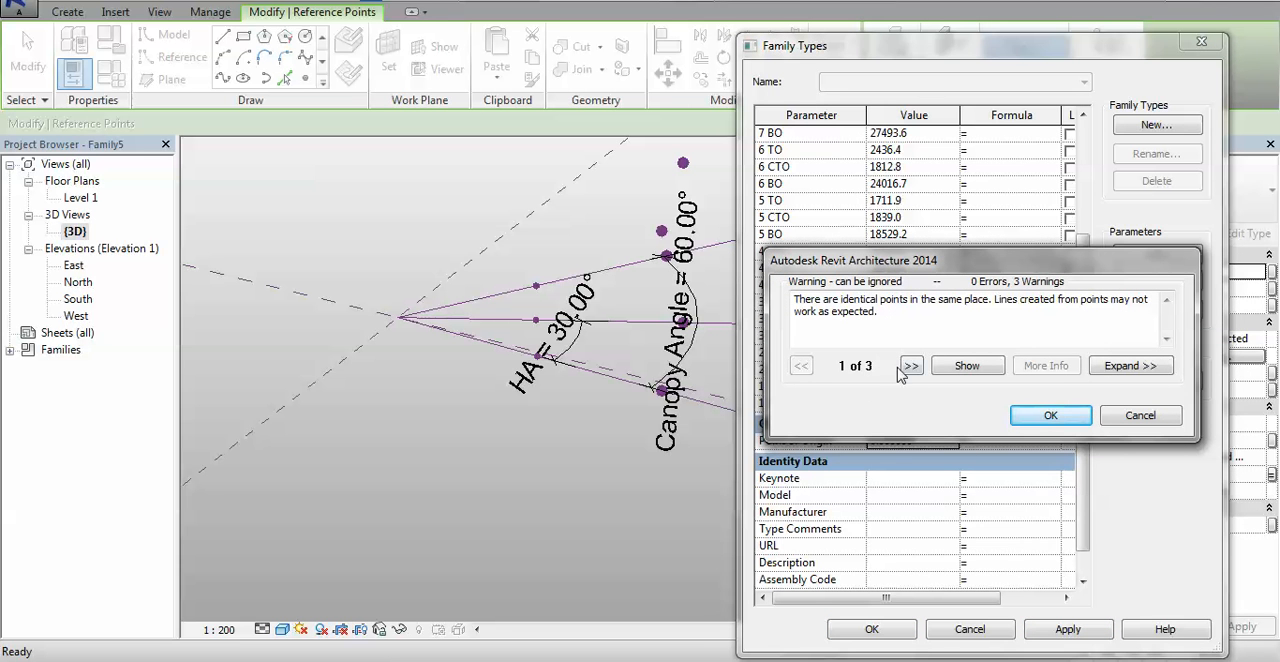
pyautogui.click(1048, 416)
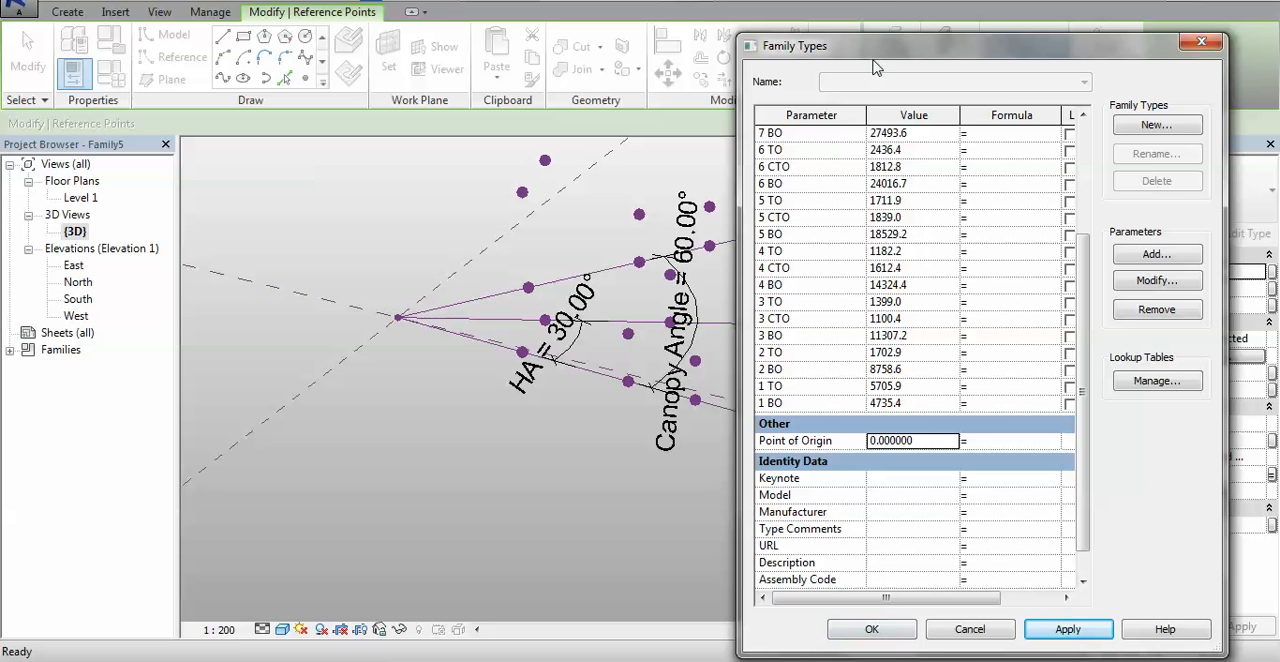
# - Set the 1 BO parameter to 1000 and apply it to the first set of base points
pyautogui.moveTo(1085, 322); pyautogui.dragTo(1113, 279)
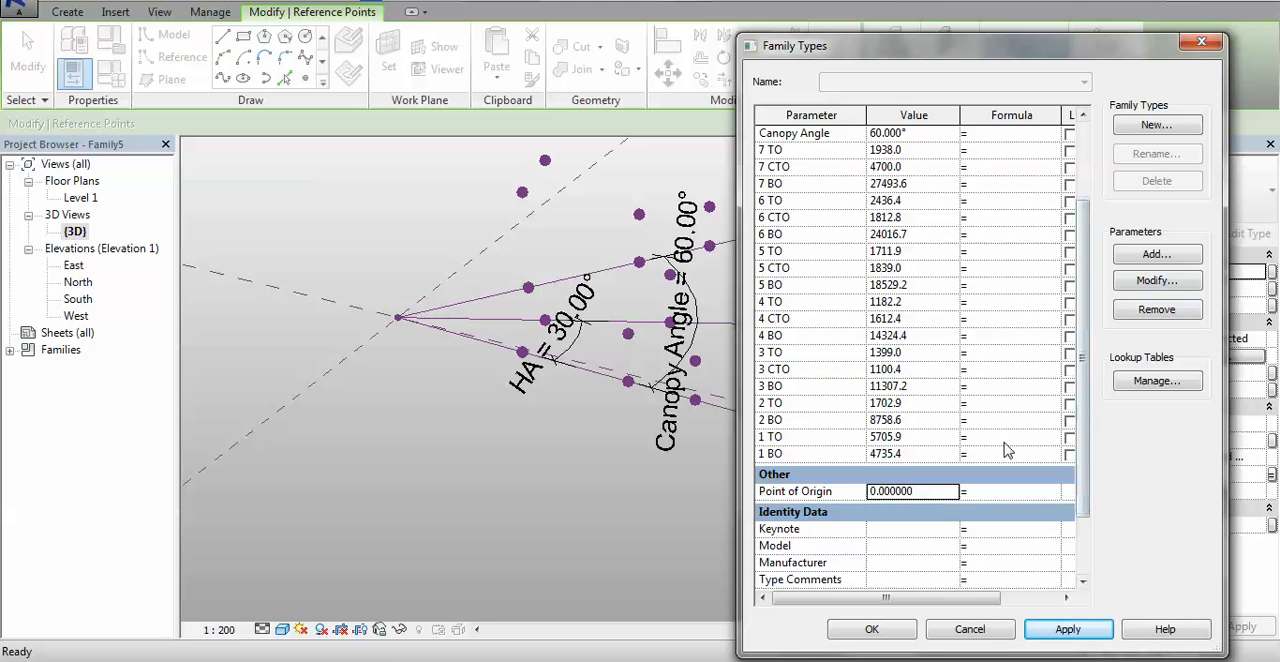
pyautogui.click(935, 454)
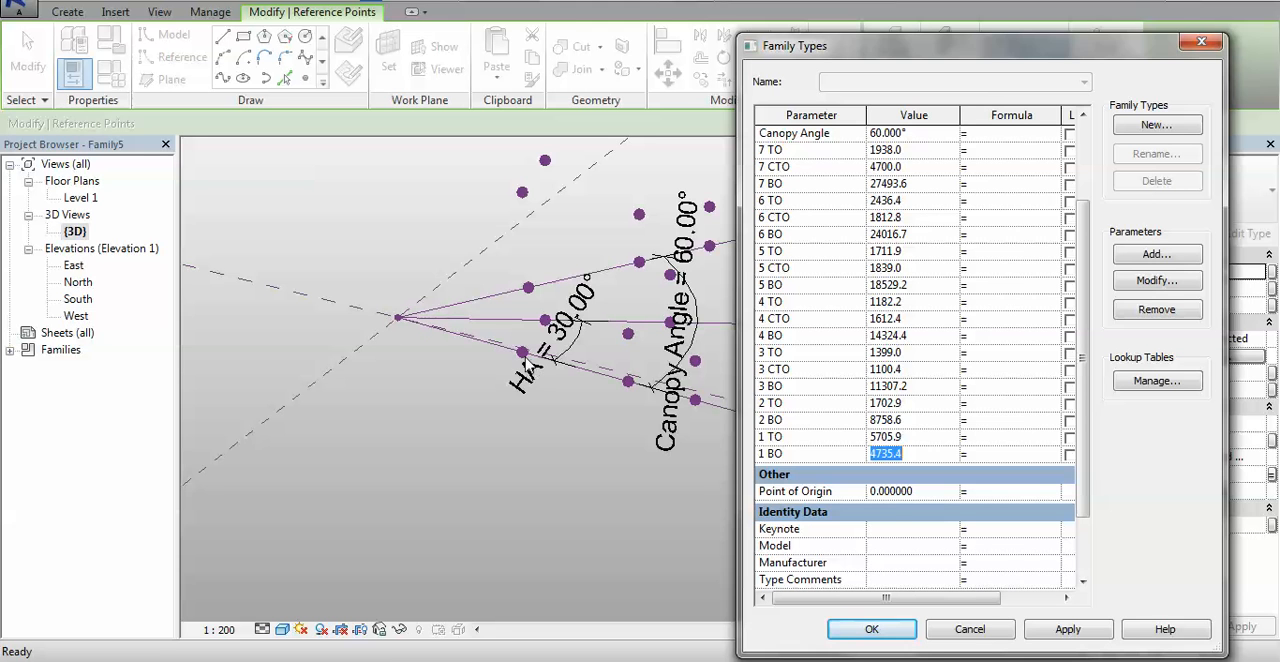
pyautogui.write('1000')
pyautogui.click(1067, 629)
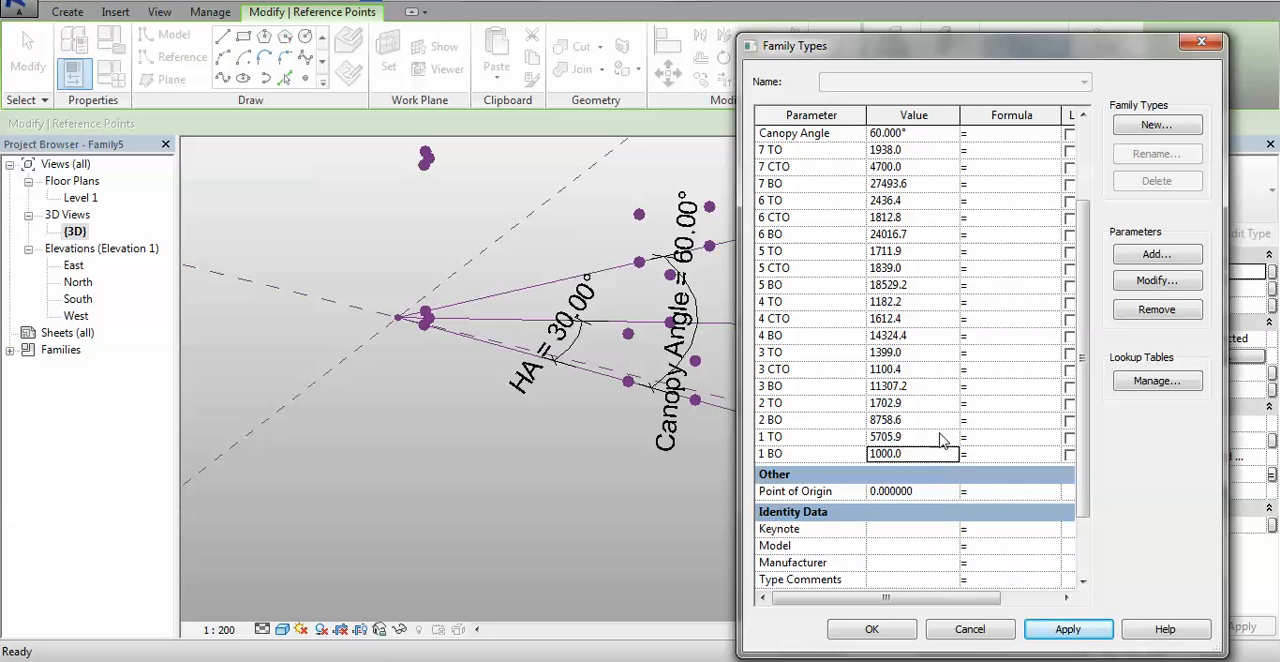
# - Set the 1 TO parameter to 9000, apply it and close the Family Types to return to the 3D view
pyautogui.click(940, 437)
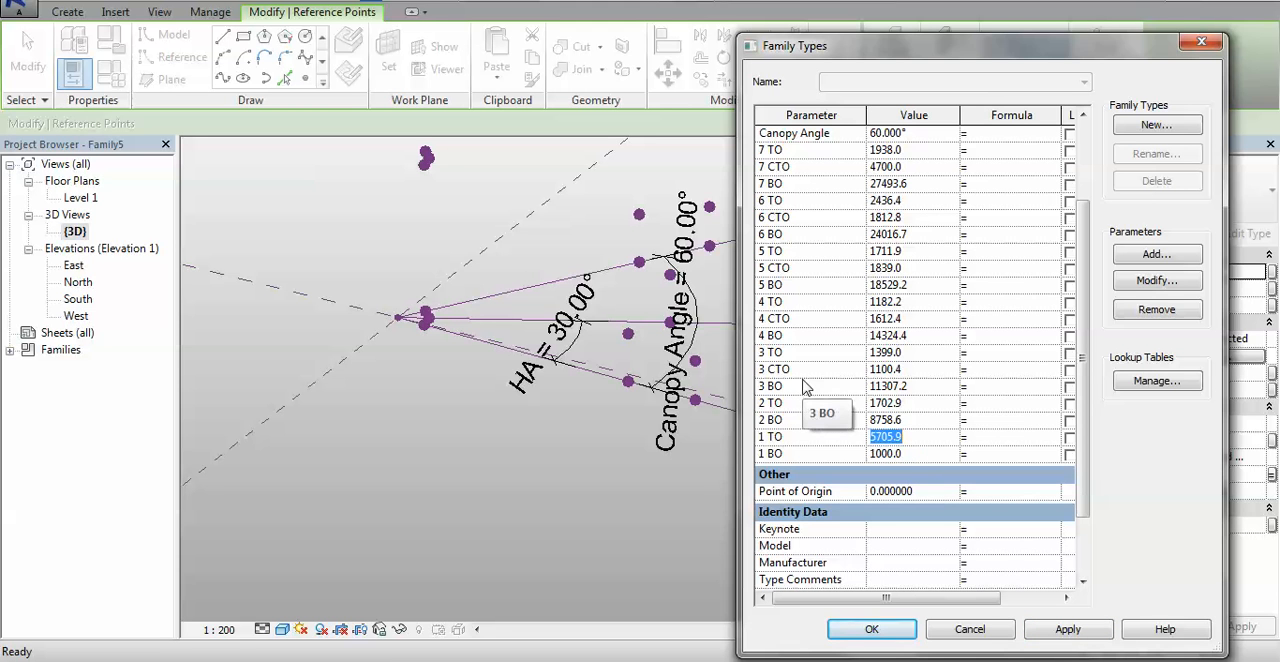
pyautogui.write('8')
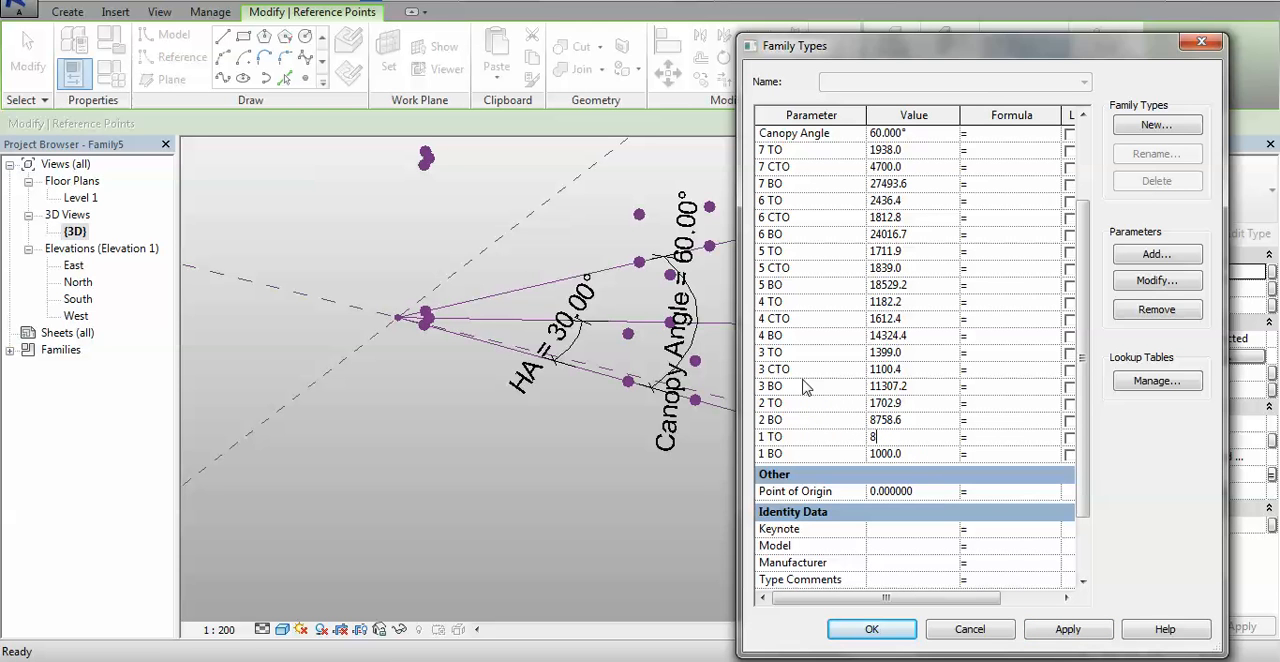
pyautogui.write('m')
pyautogui.click(1090, 638)
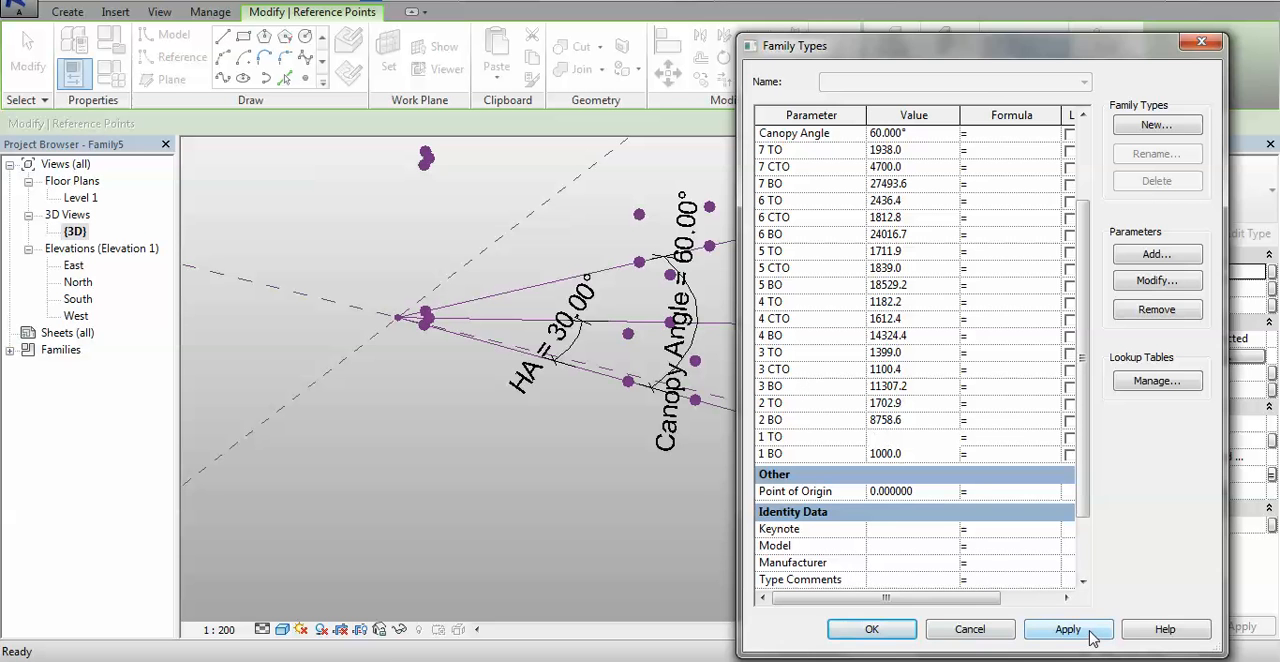
pyautogui.click(898, 632)
pyautogui.click(586, 510)
pyautogui.scroll(-2, 586, 510)
pyautogui.moveTo(586, 512); pyautogui.dragTo(548, 543, button='middle')
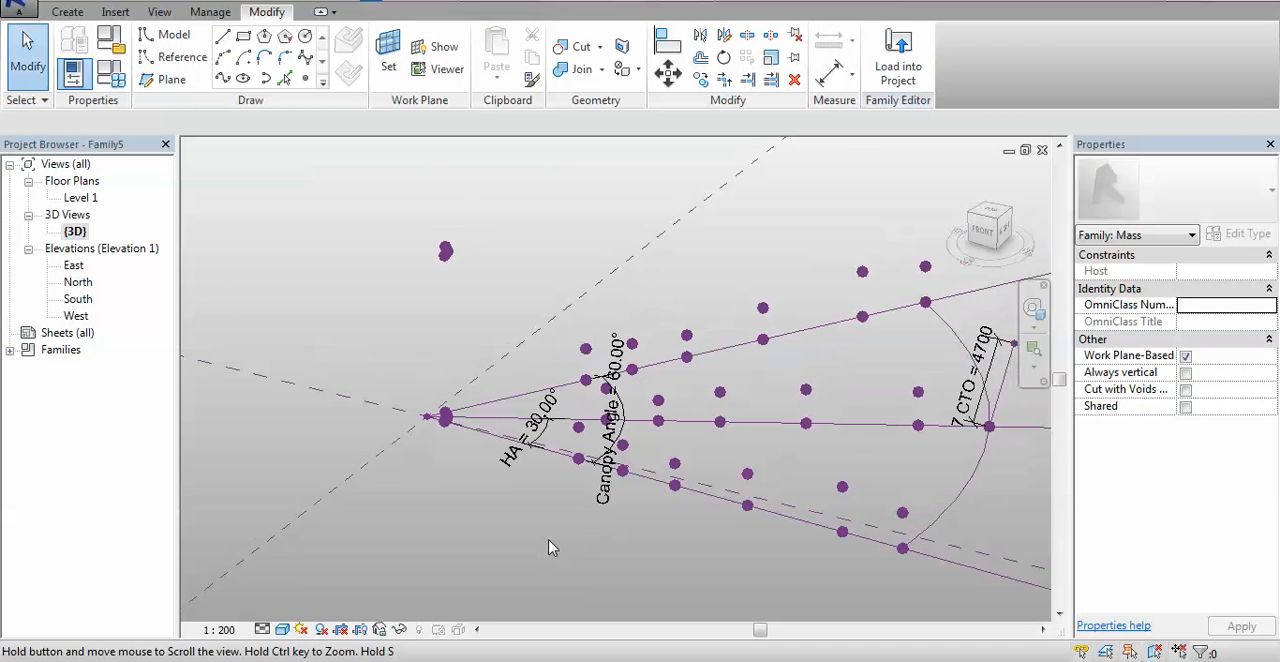
# - Reopen the Family Types and set the 2 BO parameter to 2500 and 2 TO to 8000, applying each value
pyautogui.click(111, 74)
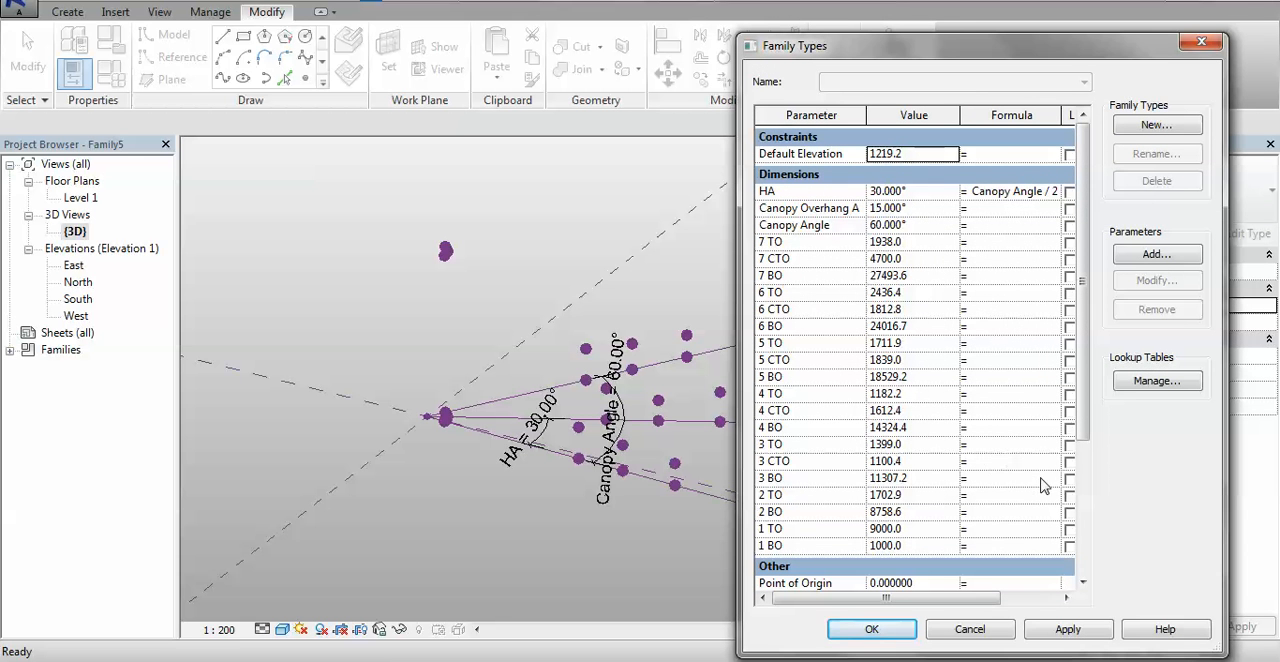
pyautogui.click(937, 512)
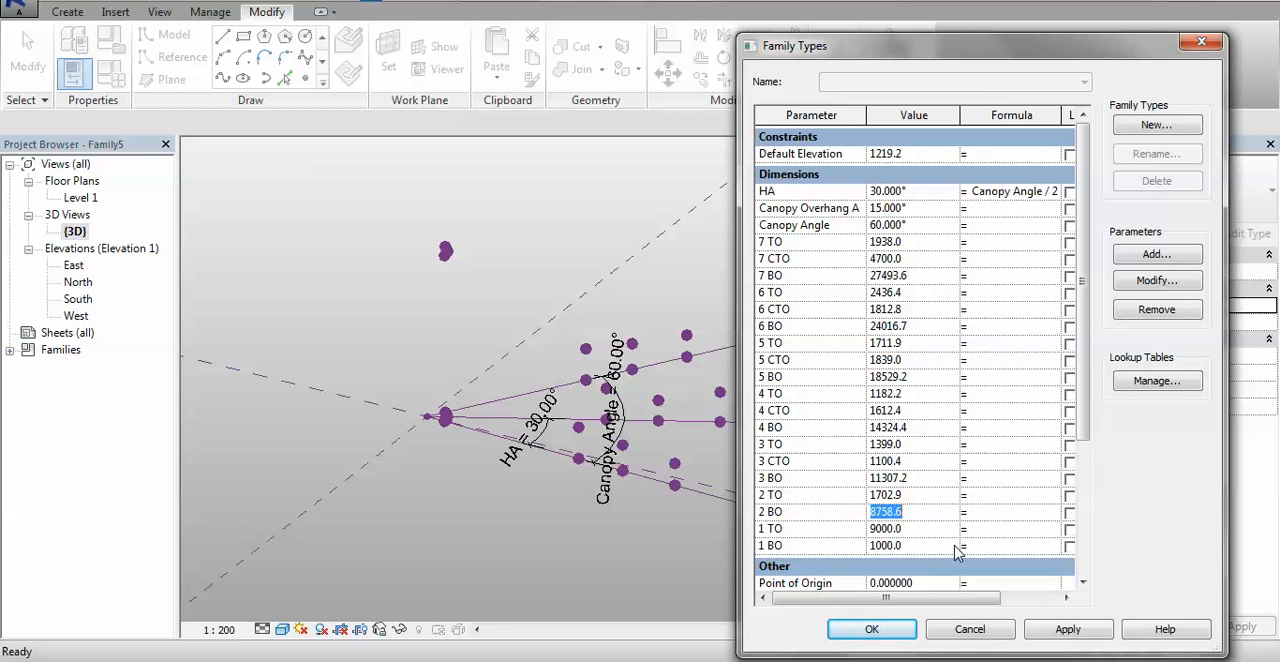
pyautogui.write('2500')
pyautogui.click(1068, 630)
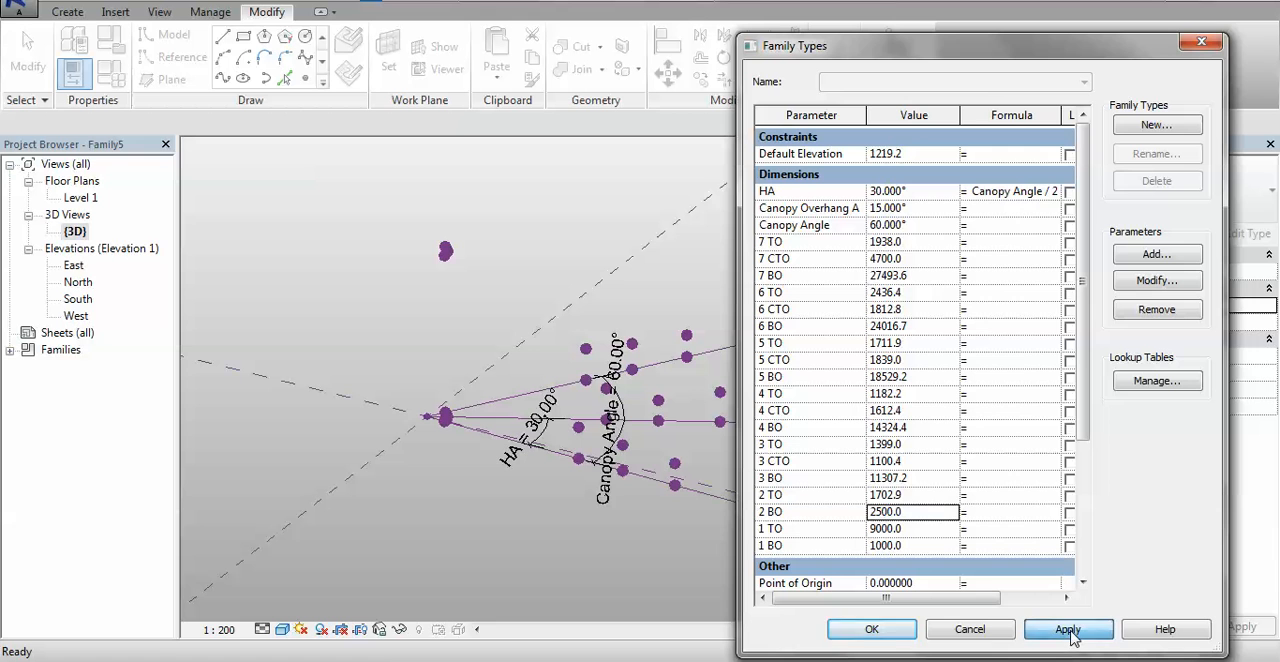
pyautogui.click(918, 496)
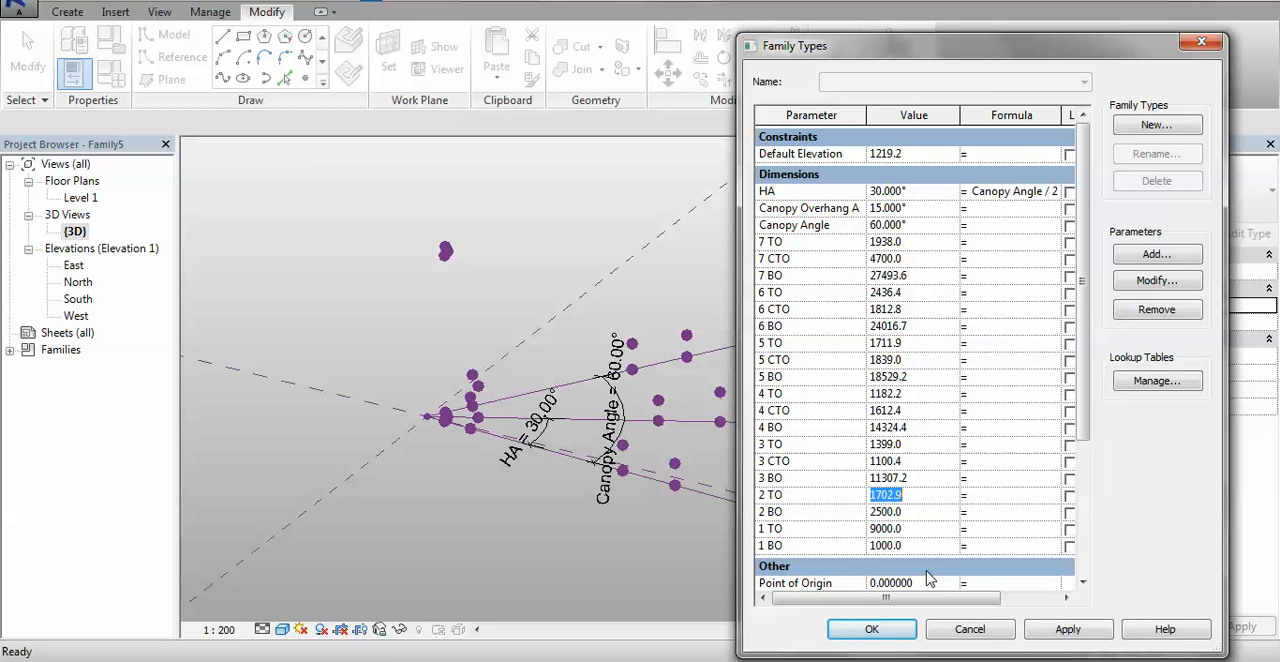
pyautogui.write('8m')
pyautogui.click(1069, 630)
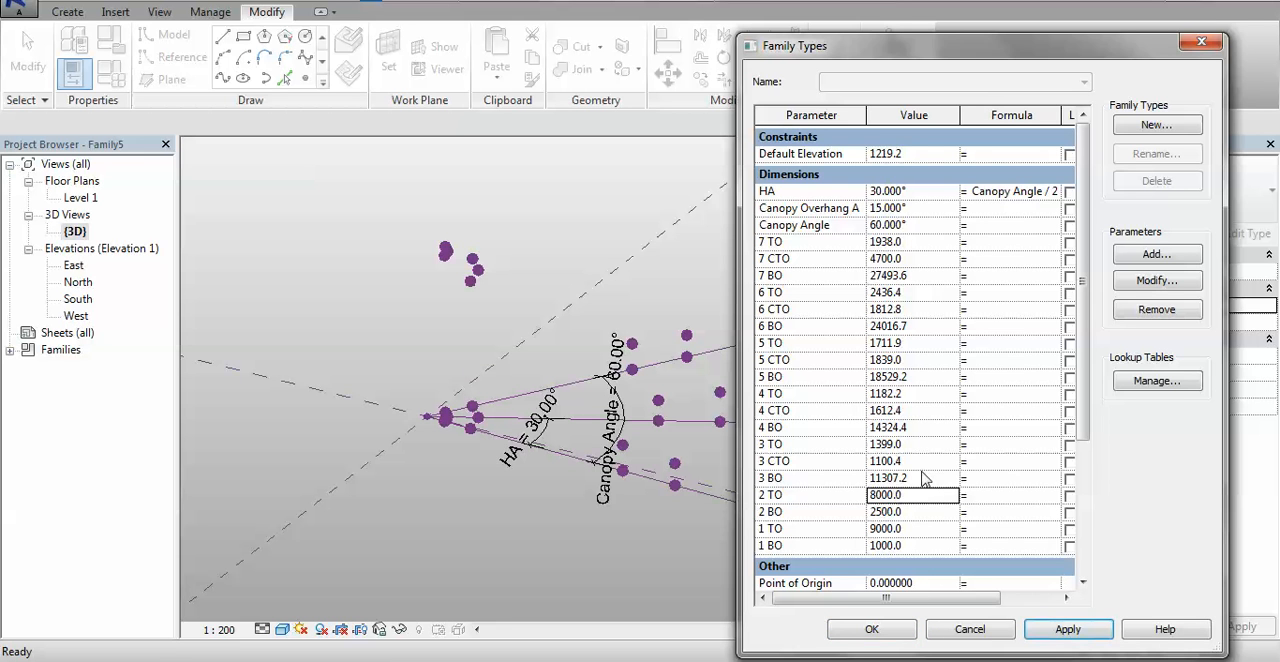
# - Set the 3 BO parameter to 5000 and apply it to the third set of base points
pyautogui.click(924, 479)
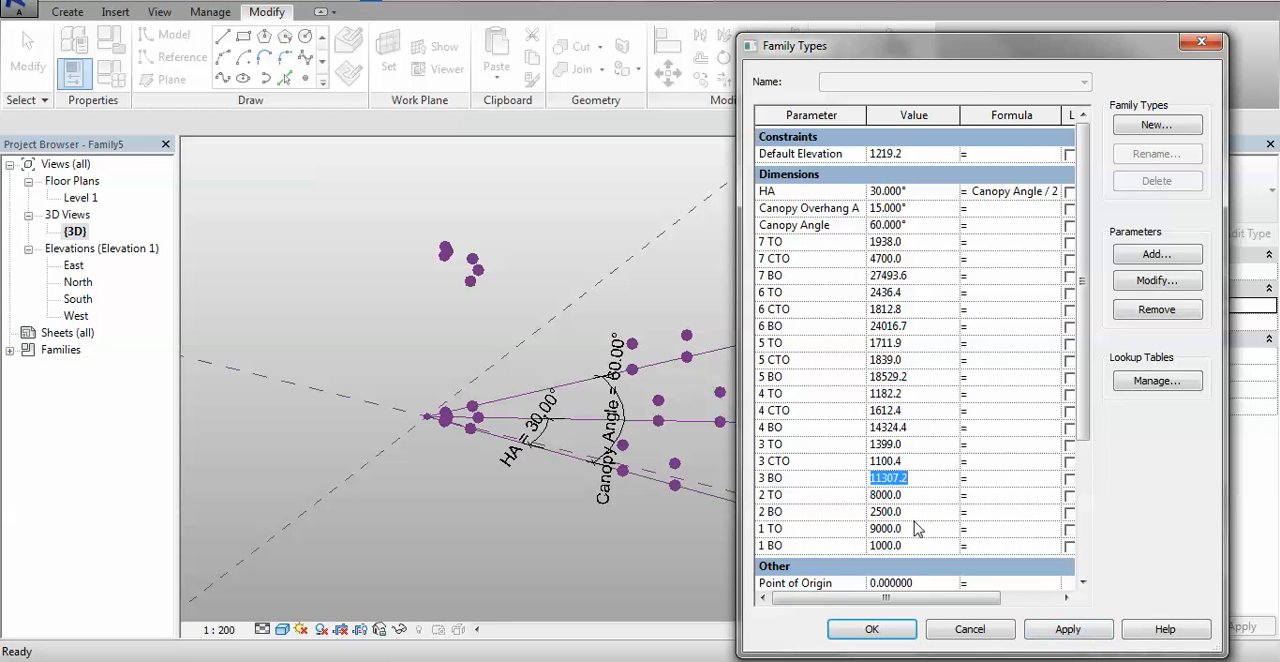
pyautogui.write('4')
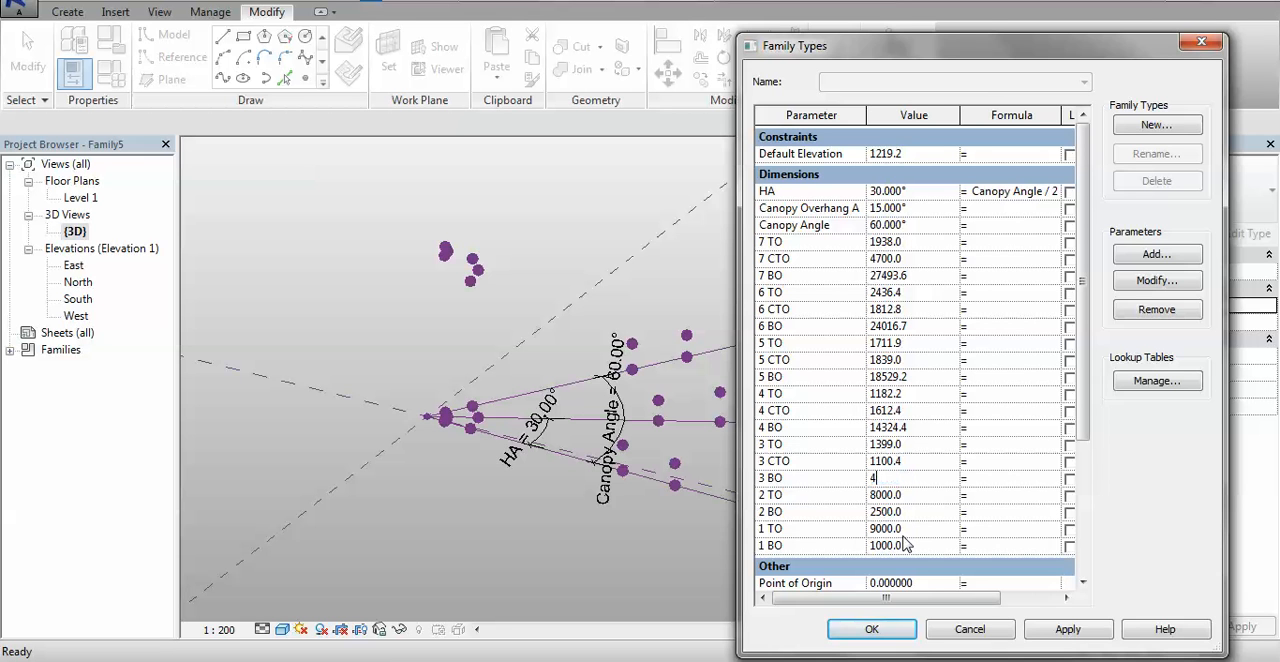
pyautogui.write('5000')
pyautogui.click(1066, 629)
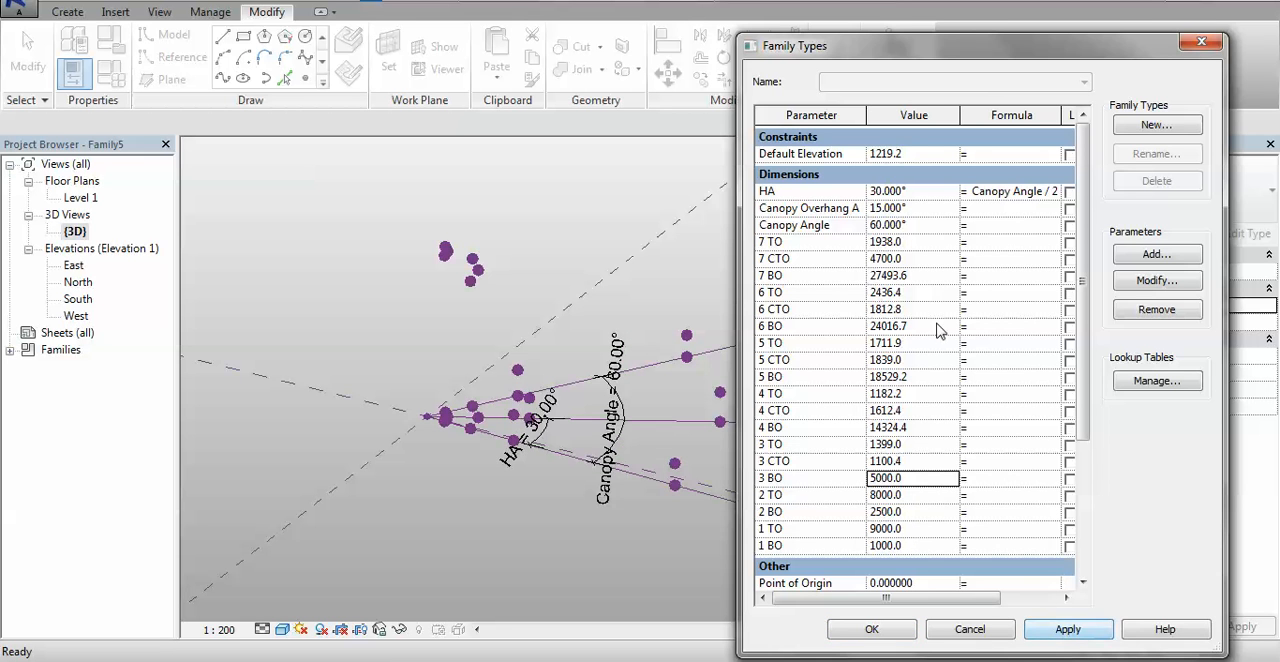
# - Set the 3 CTO parameter to 7500 and 3 TO to 7300, applying each value to the model
pyautogui.click(926, 462)
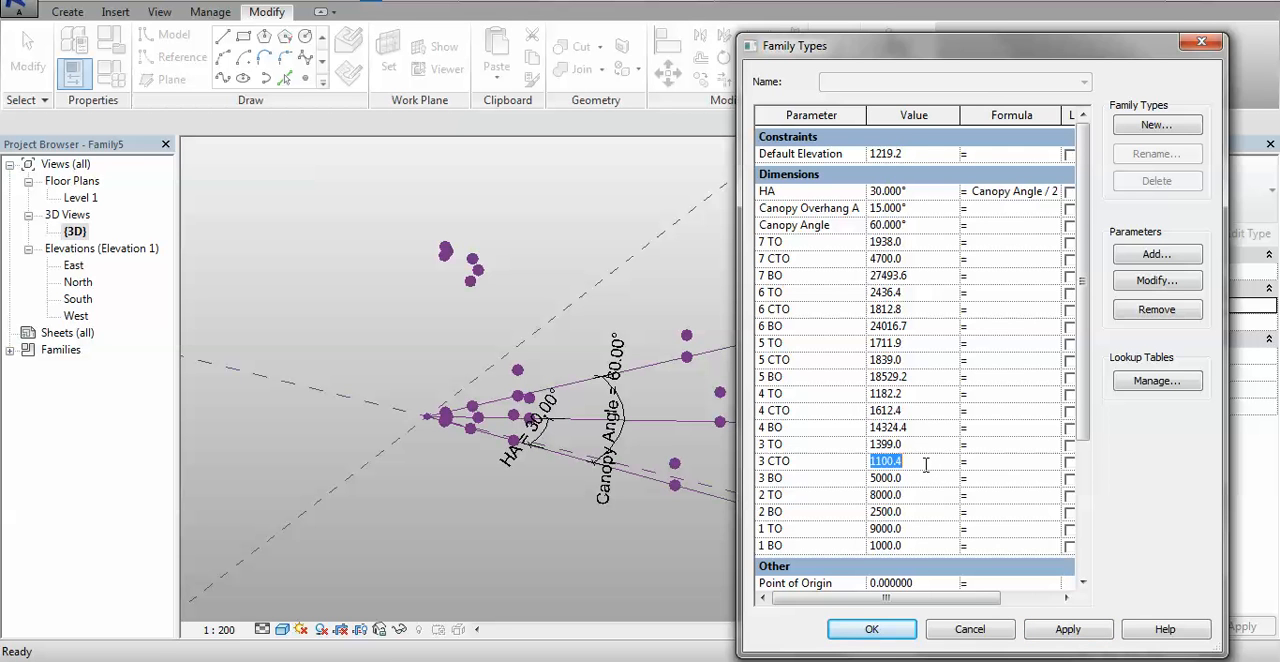
pyautogui.write('7500')
pyautogui.click(1086, 638)
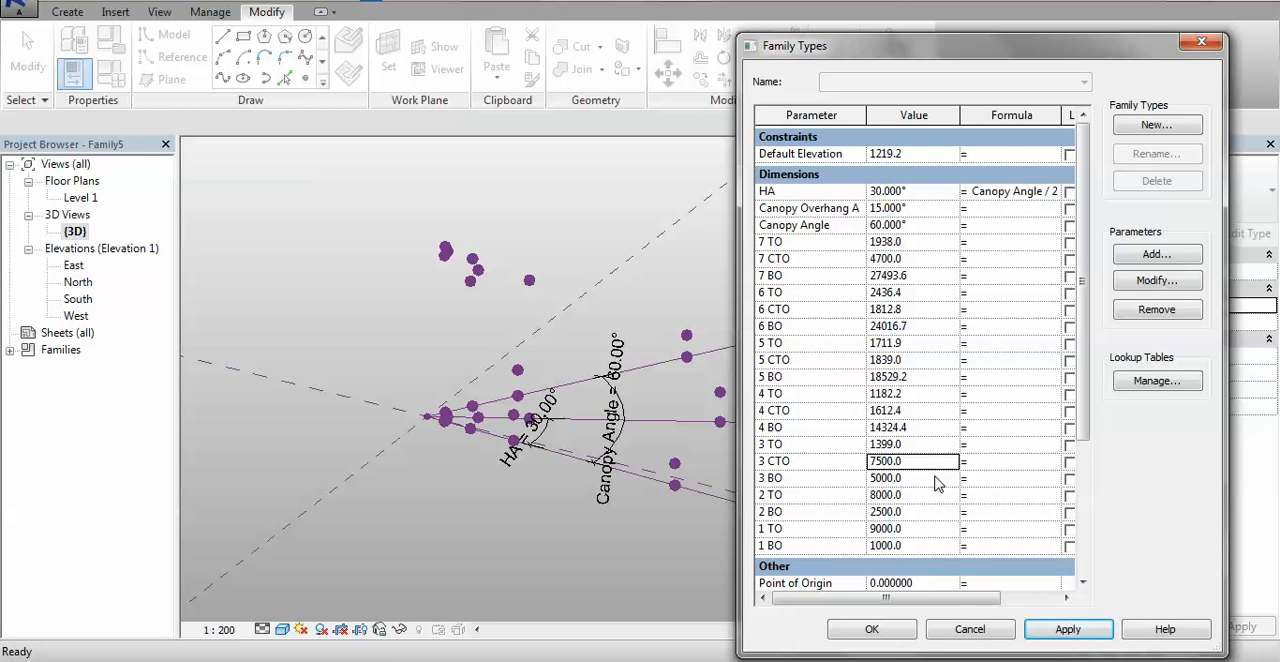
pyautogui.click(927, 443)
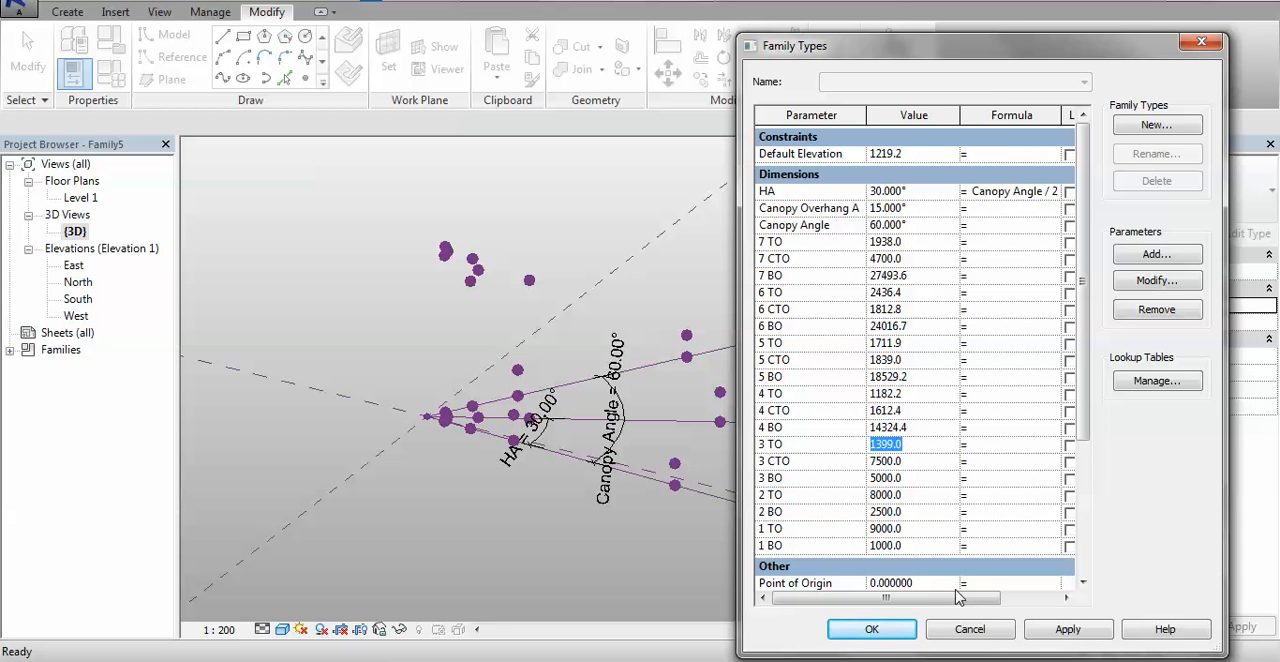
pyautogui.write('7300')
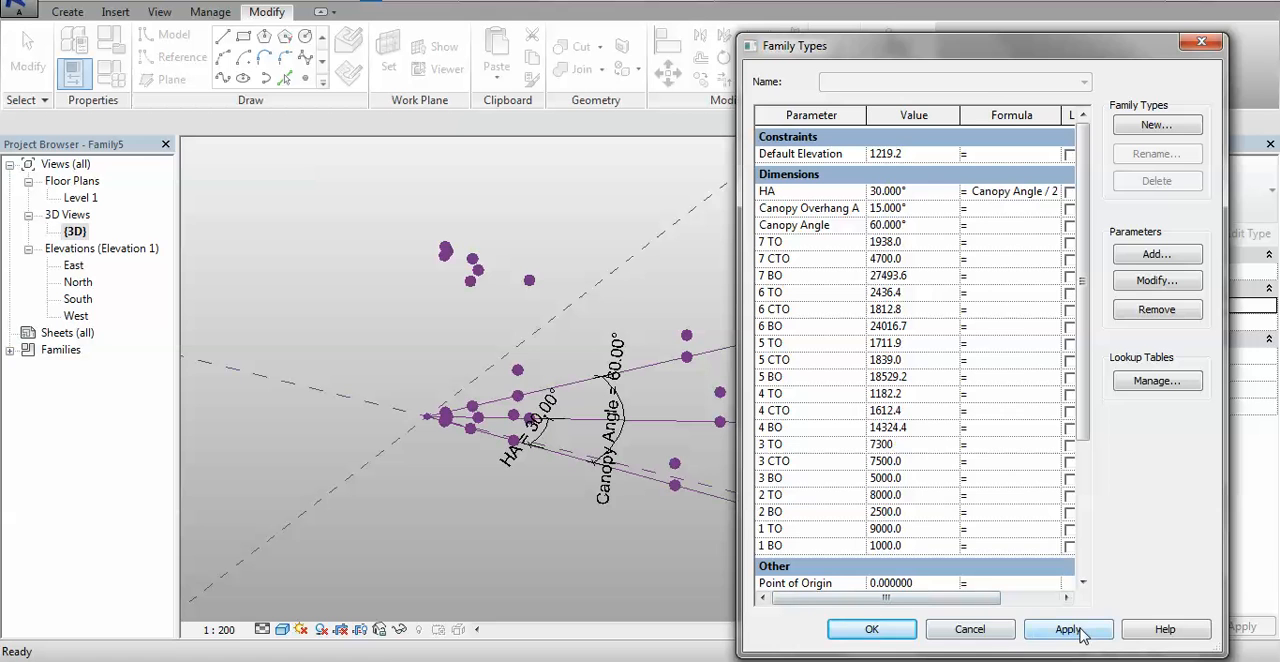
pyautogui.click(1068, 630)
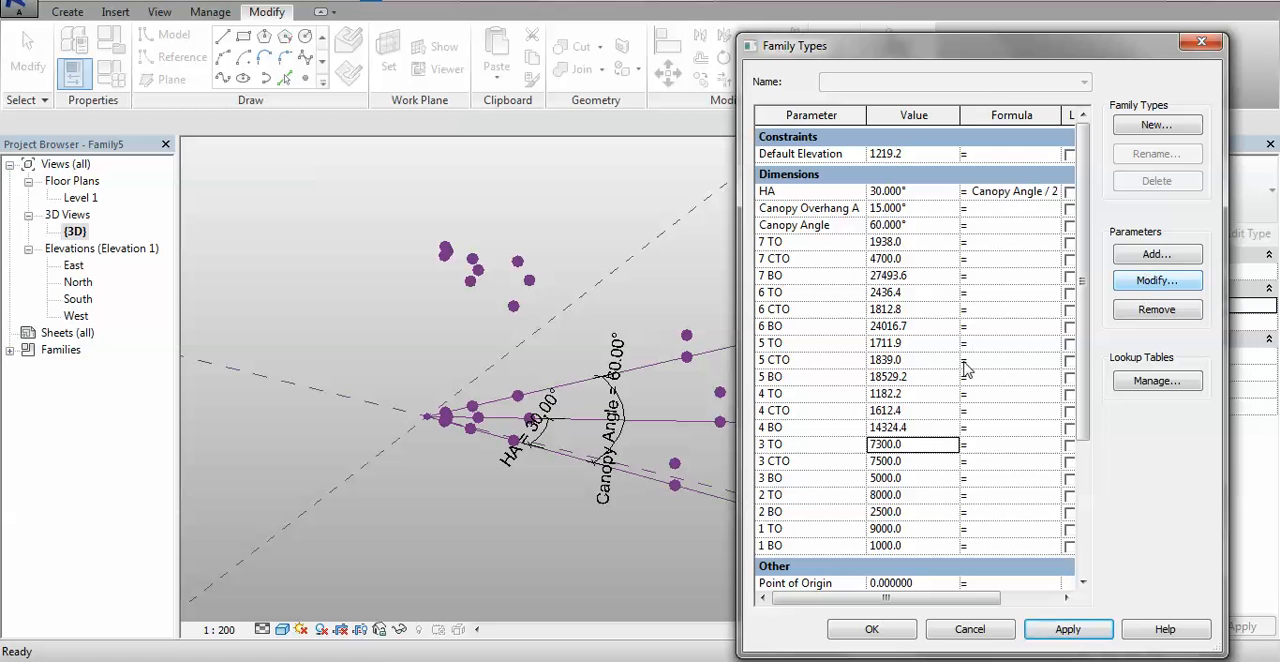
# - Set the 4 BO parameter to 7500 and apply it to the fourth set of base points
pyautogui.press('Up')
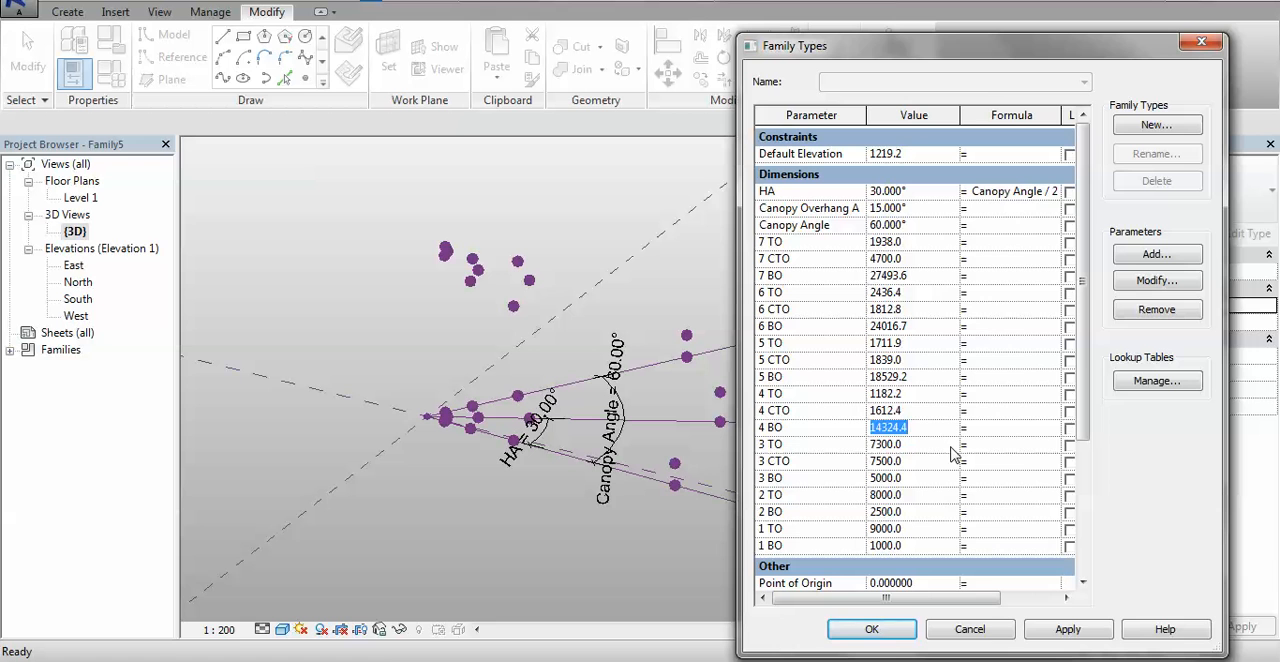
pyautogui.write('7500')
pyautogui.click(1068, 629)
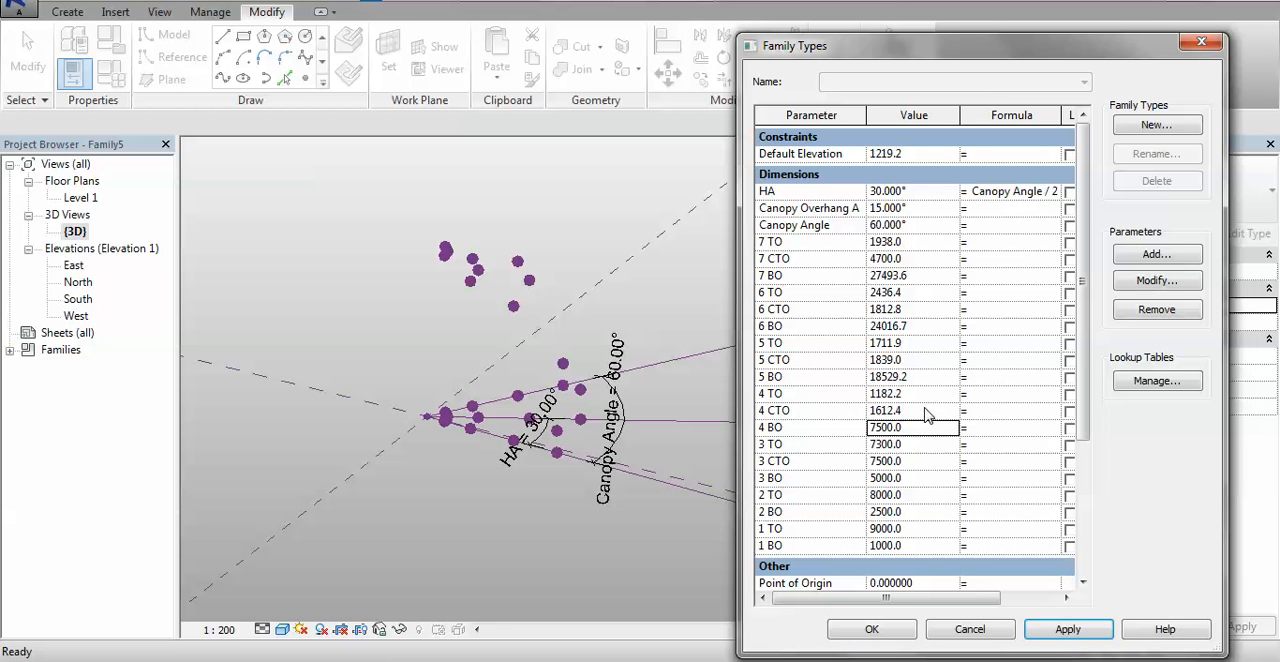
# - Set the 4 CTO parameter to 7000 and 4 TO to 6800, applying each value to the model
pyautogui.press('Up')
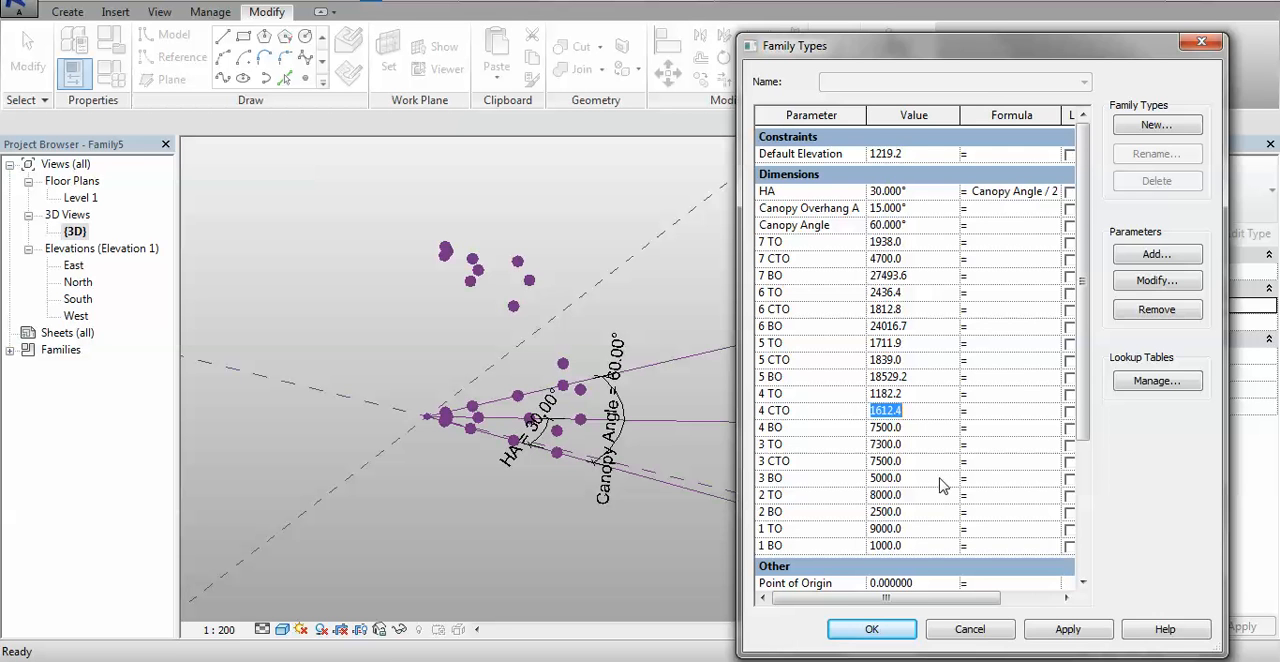
pyautogui.write('7')
pyautogui.write('000')
pyautogui.click(1062, 630)
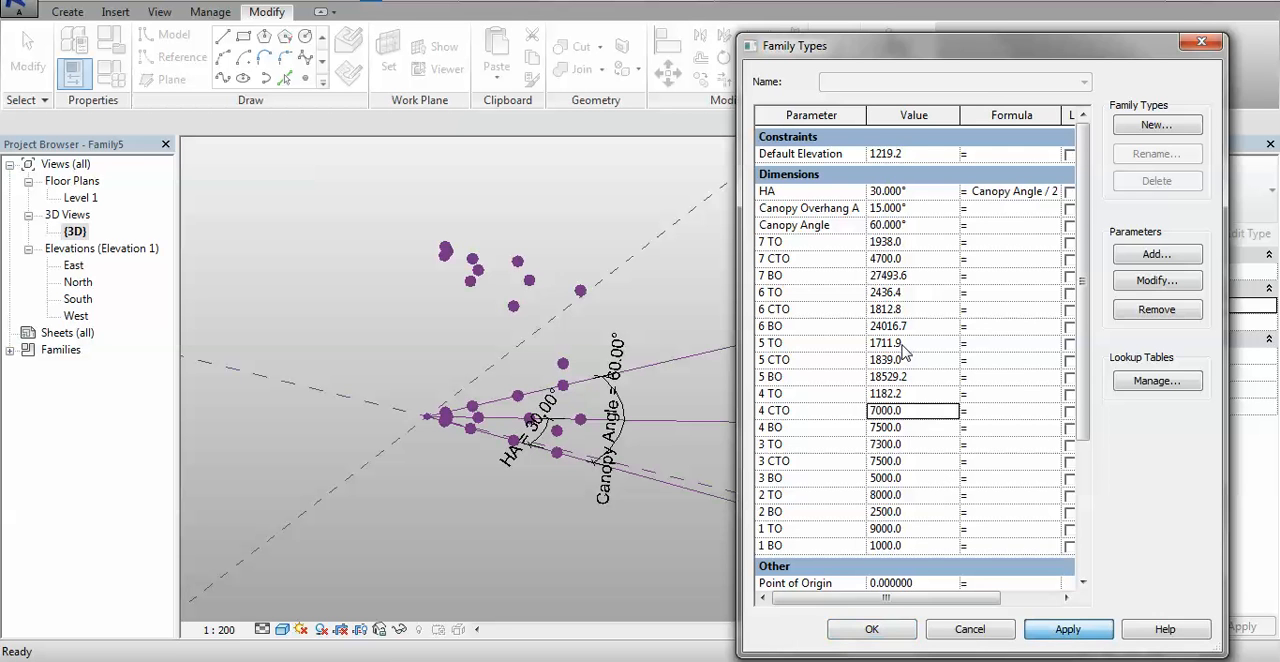
pyautogui.click(918, 395)
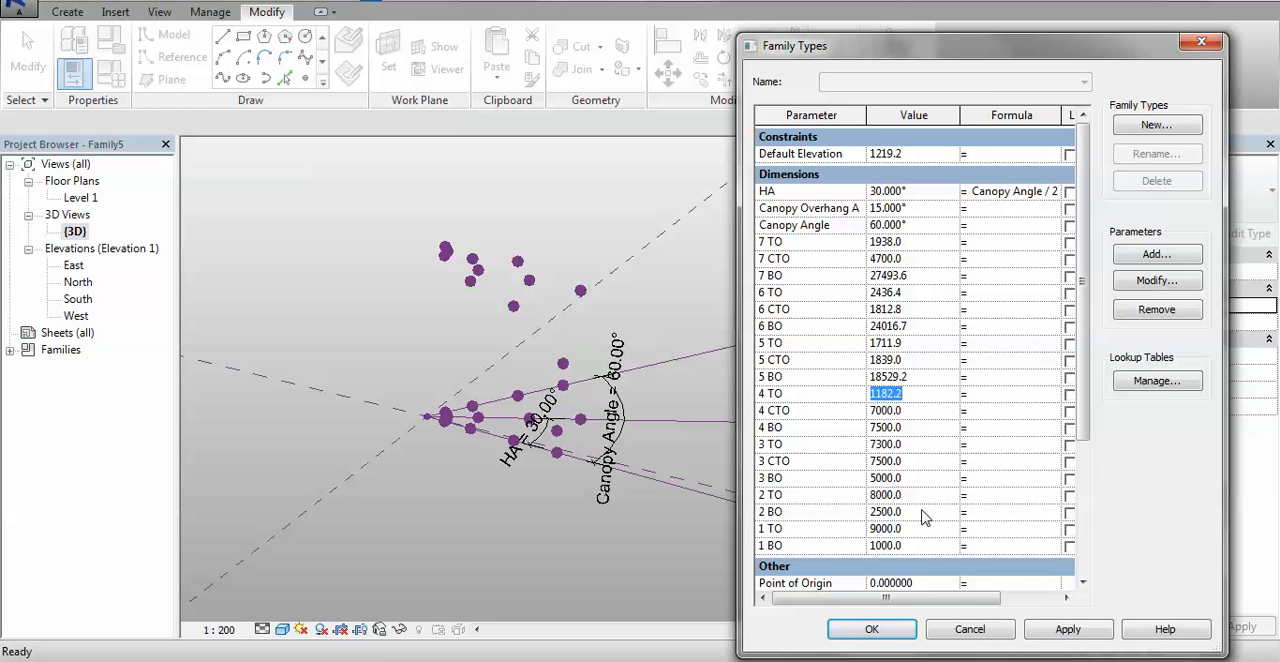
pyautogui.write('6800')
pyautogui.click(1075, 632)
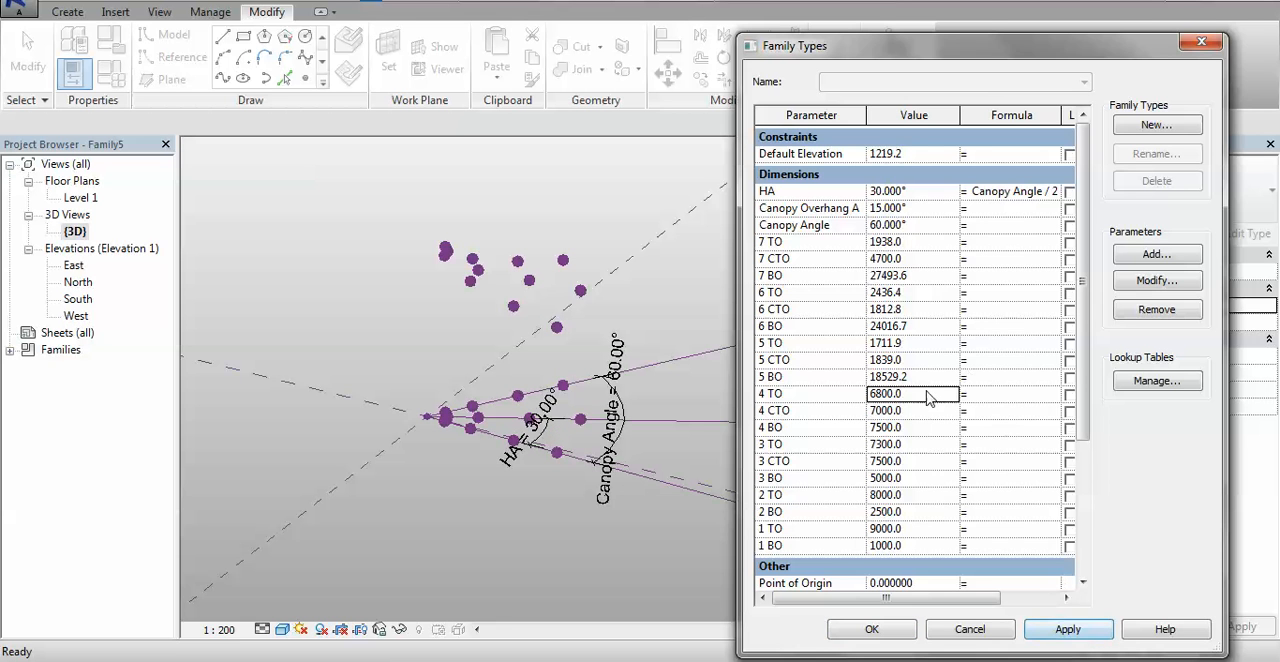
# - Set the 5 BO parameter to 9000 and apply it to the fifth set of base points
pyautogui.click(929, 380)
pyautogui.click(929, 388)
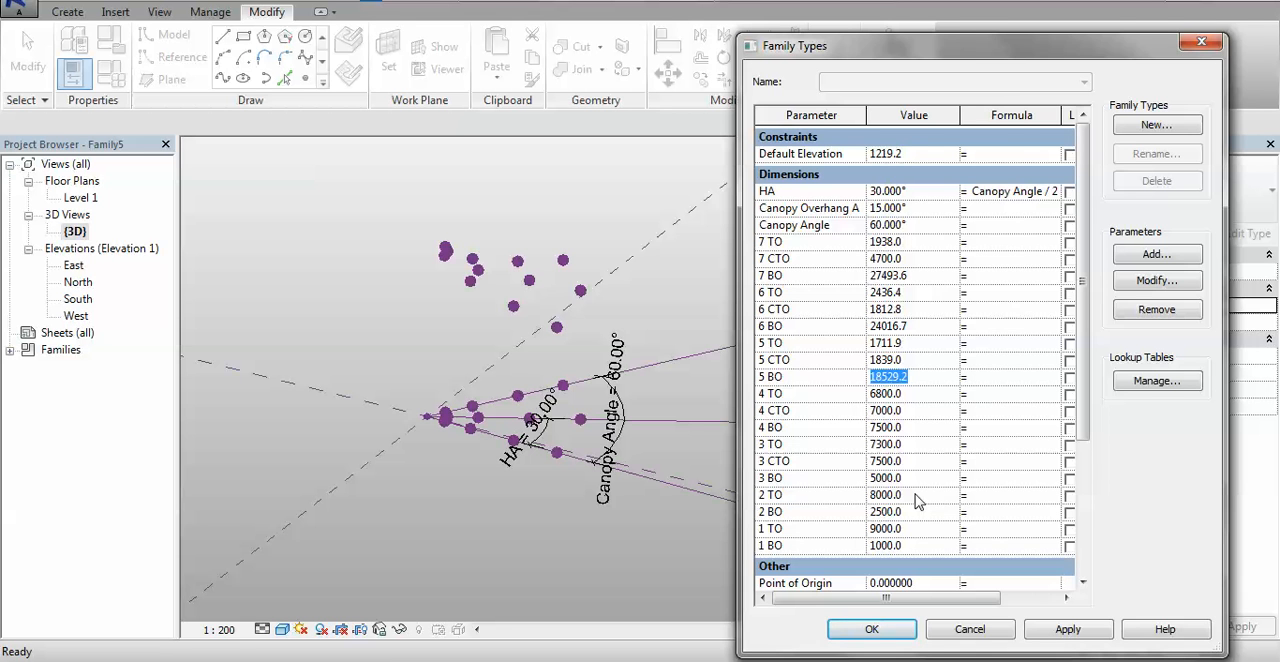
pyautogui.write('9000.0')
pyautogui.click(1080, 632)
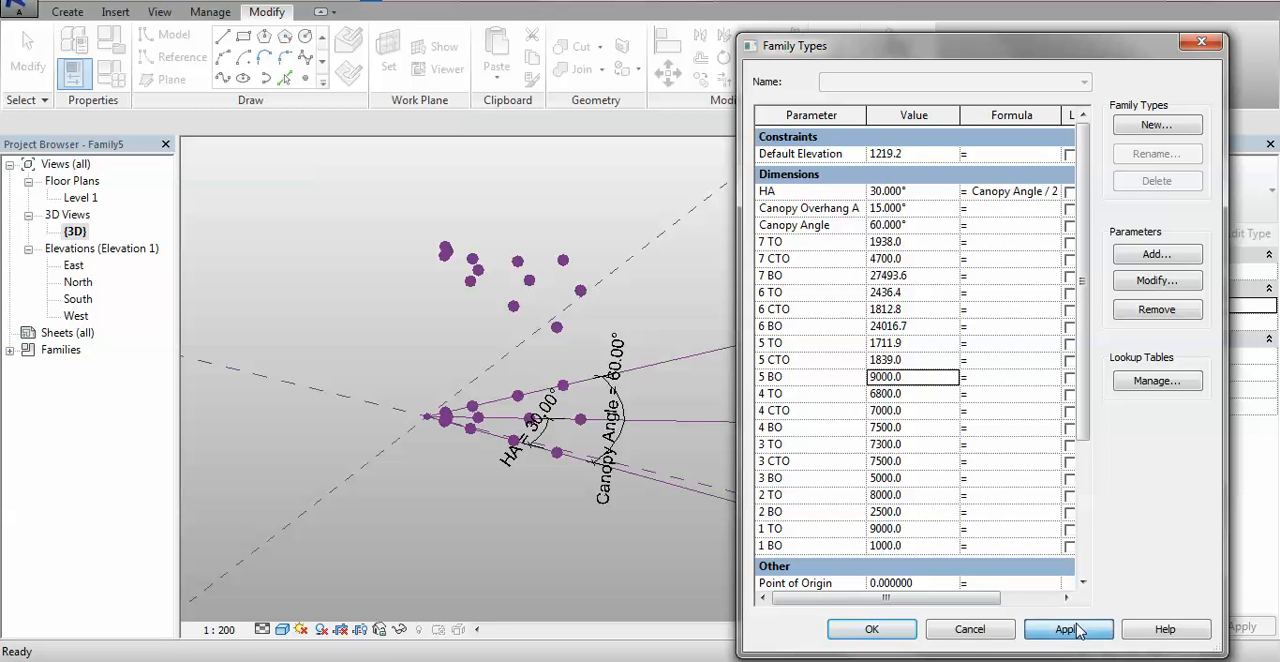
# - Set the 5 CTO parameter to 6500 and 5 TO to 6300, applying each value to the model
pyautogui.click(941, 362)
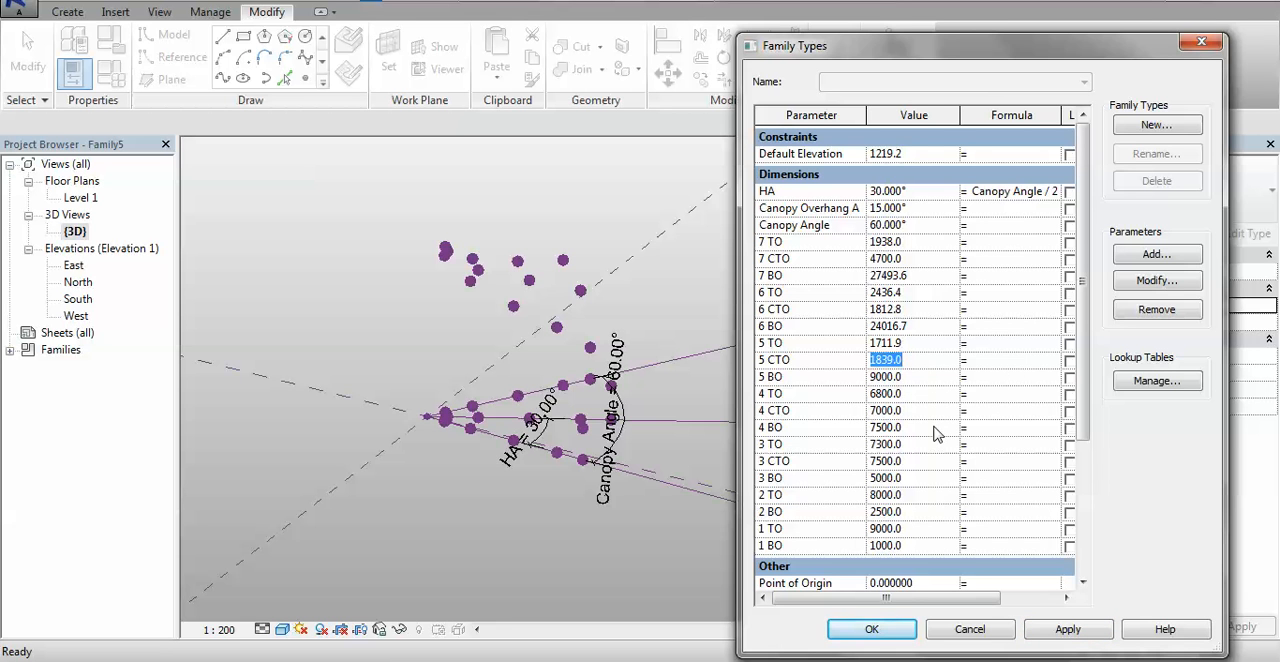
pyautogui.write('6500')
pyautogui.click(1068, 629)
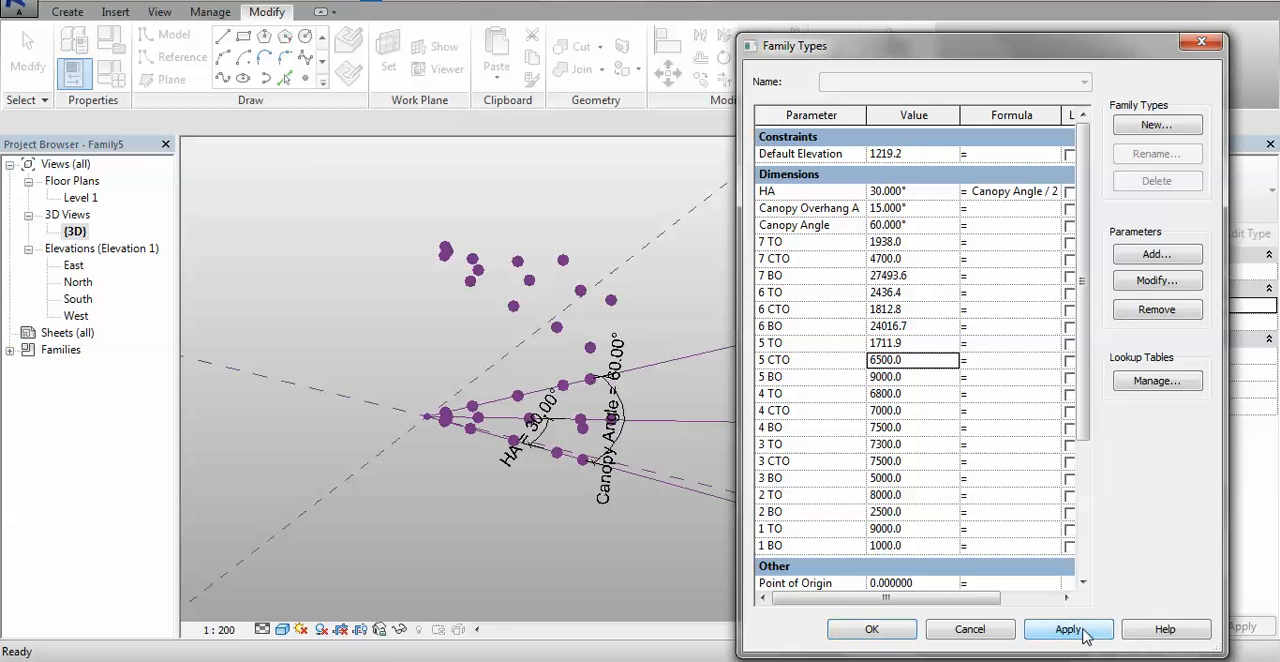
pyautogui.click(929, 343)
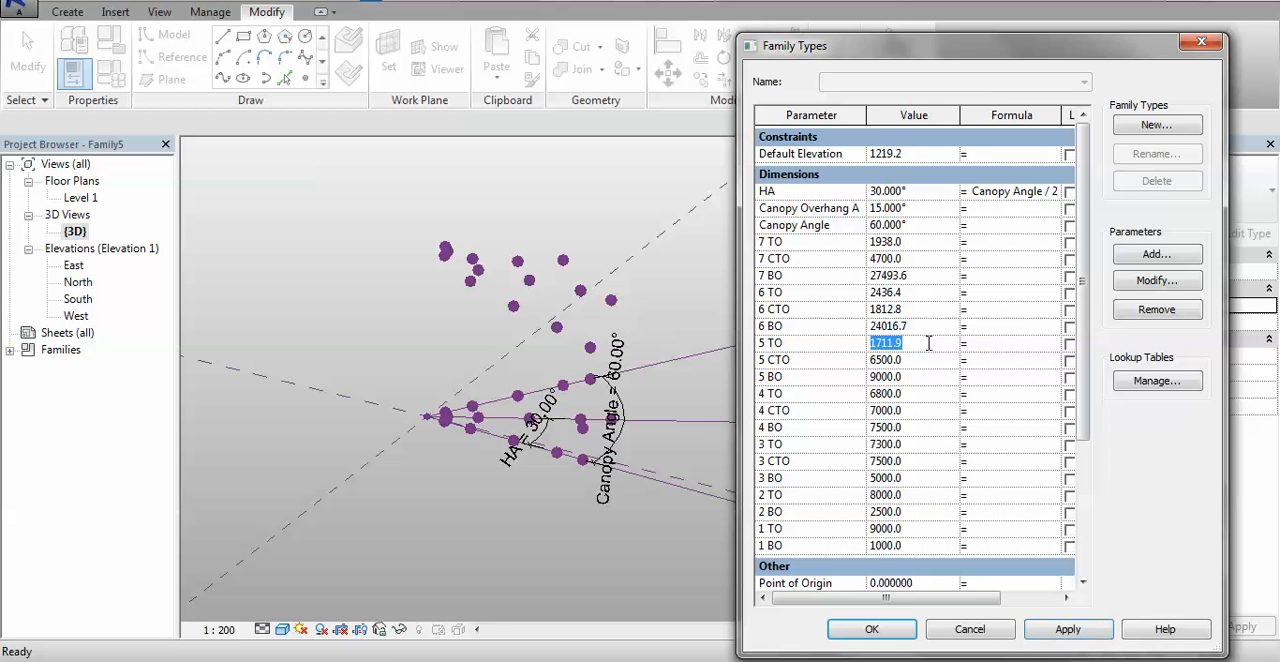
pyautogui.press('BackSpace')
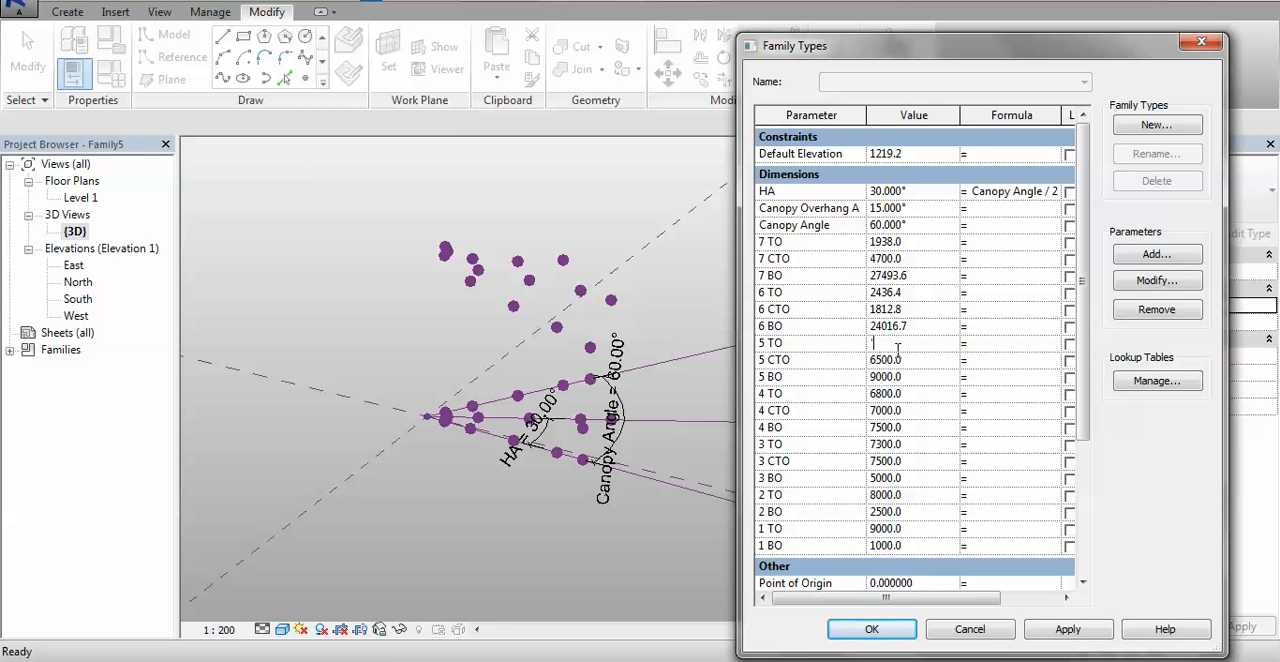
pyautogui.write('6300')
pyautogui.click(1068, 629)
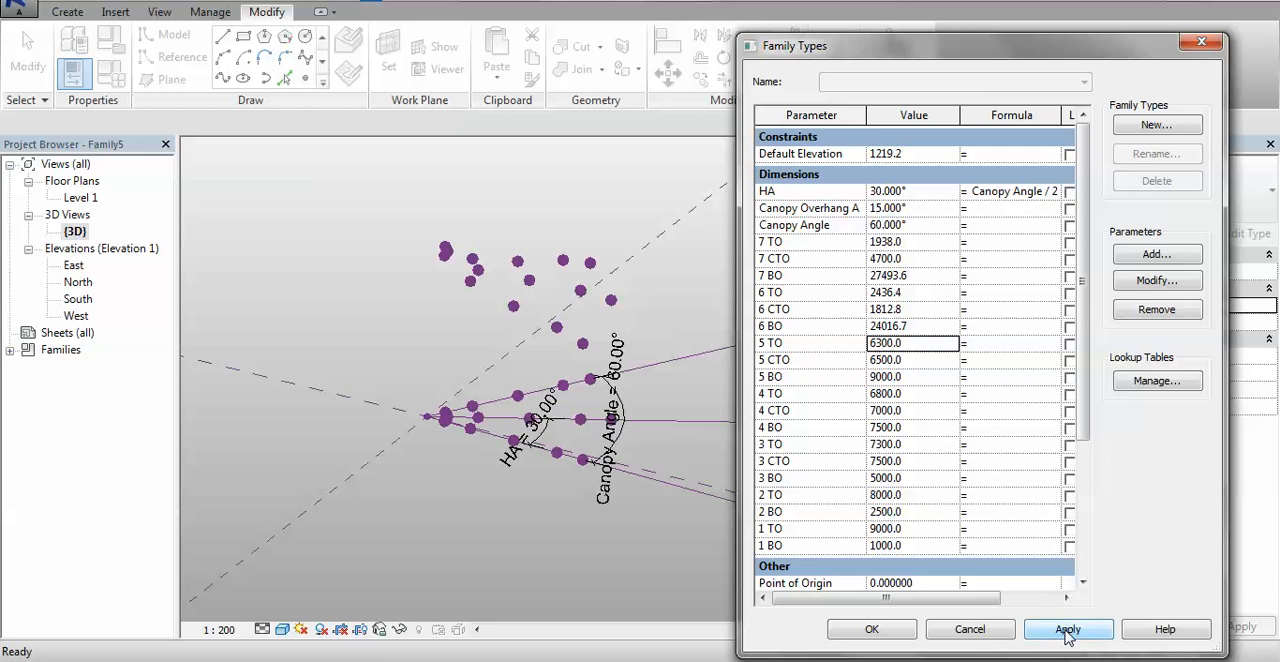
# - Set the 6 BO parameter to 11 m and apply it to the sixth set of base points
pyautogui.click(930, 327)
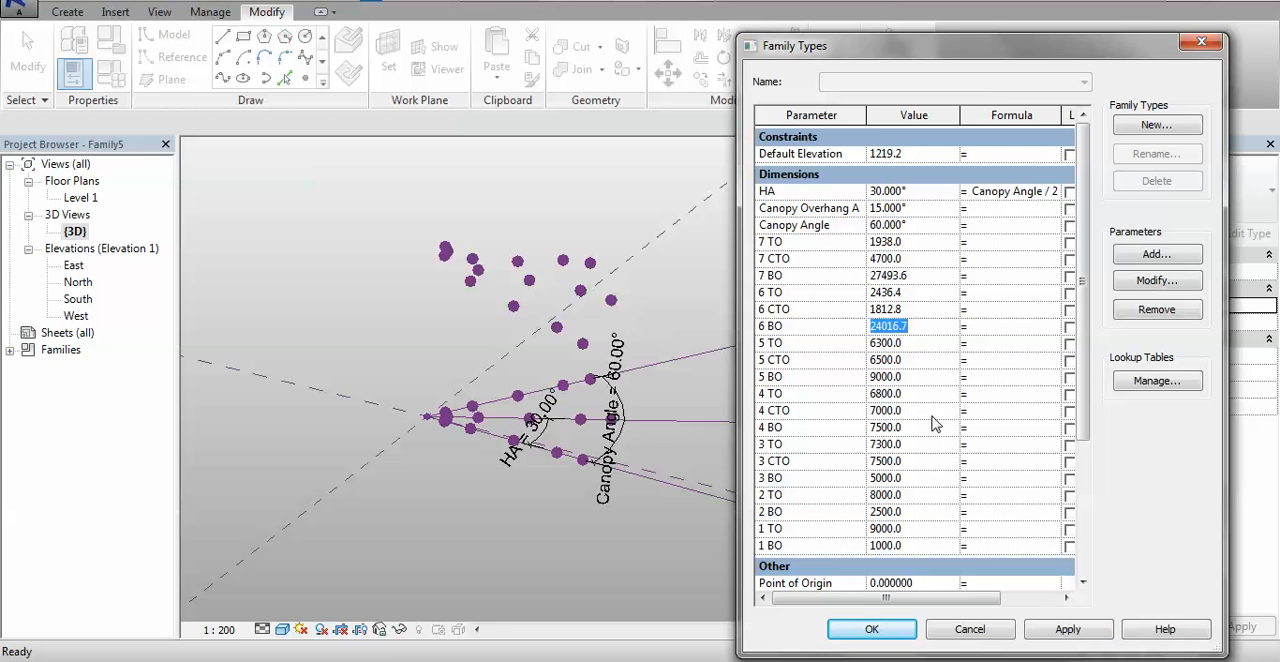
pyautogui.write('11 m')
pyautogui.click(1068, 628)
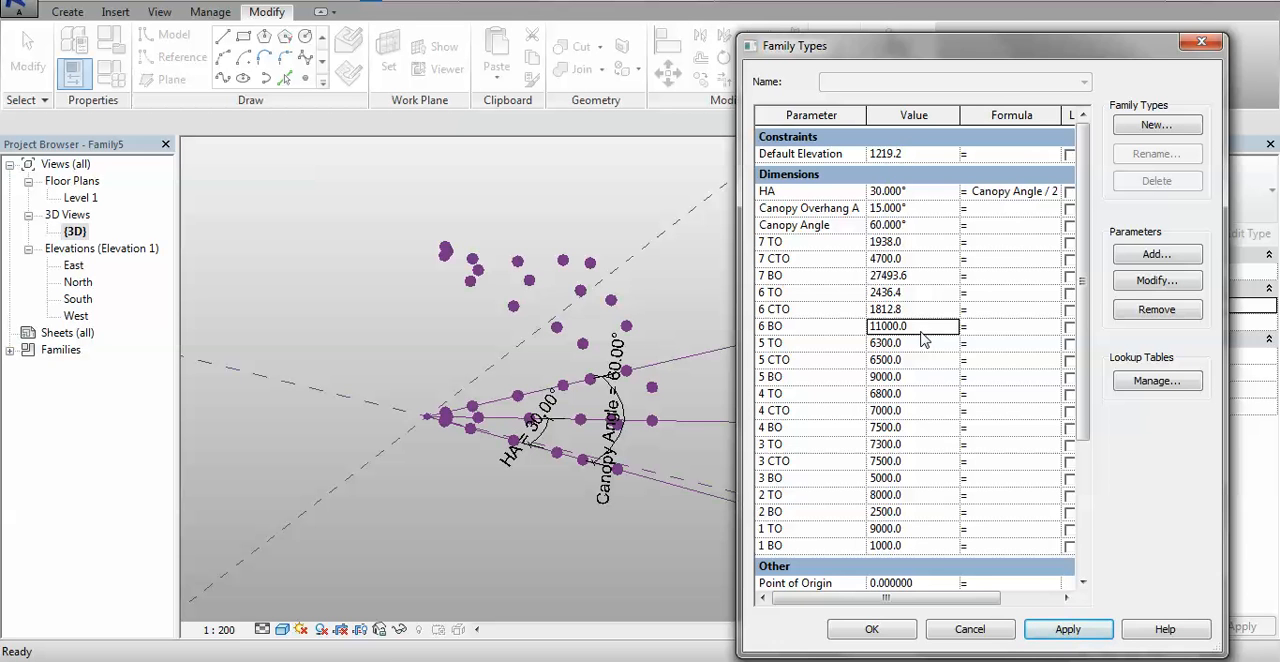
# - Set the 6 CTO parameter to 6 m and 6 TO to 5500, applying each value to the model
pyautogui.click(913, 309)
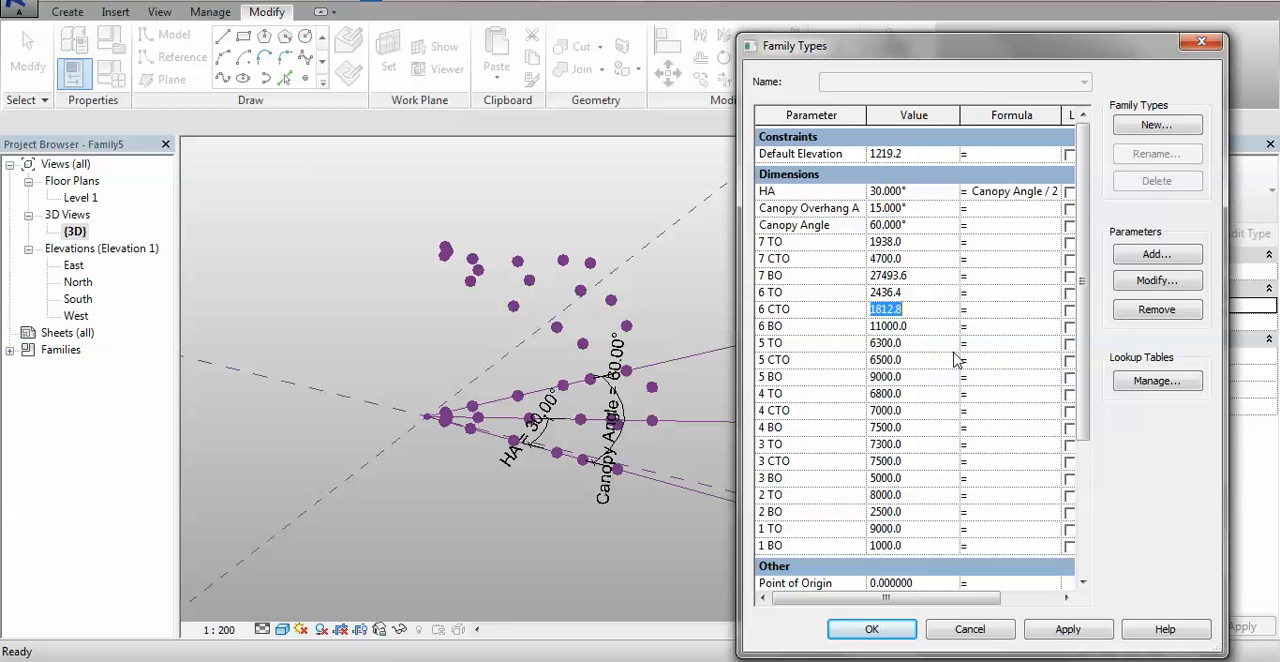
pyautogui.write('6m')
pyautogui.click(1052, 638)
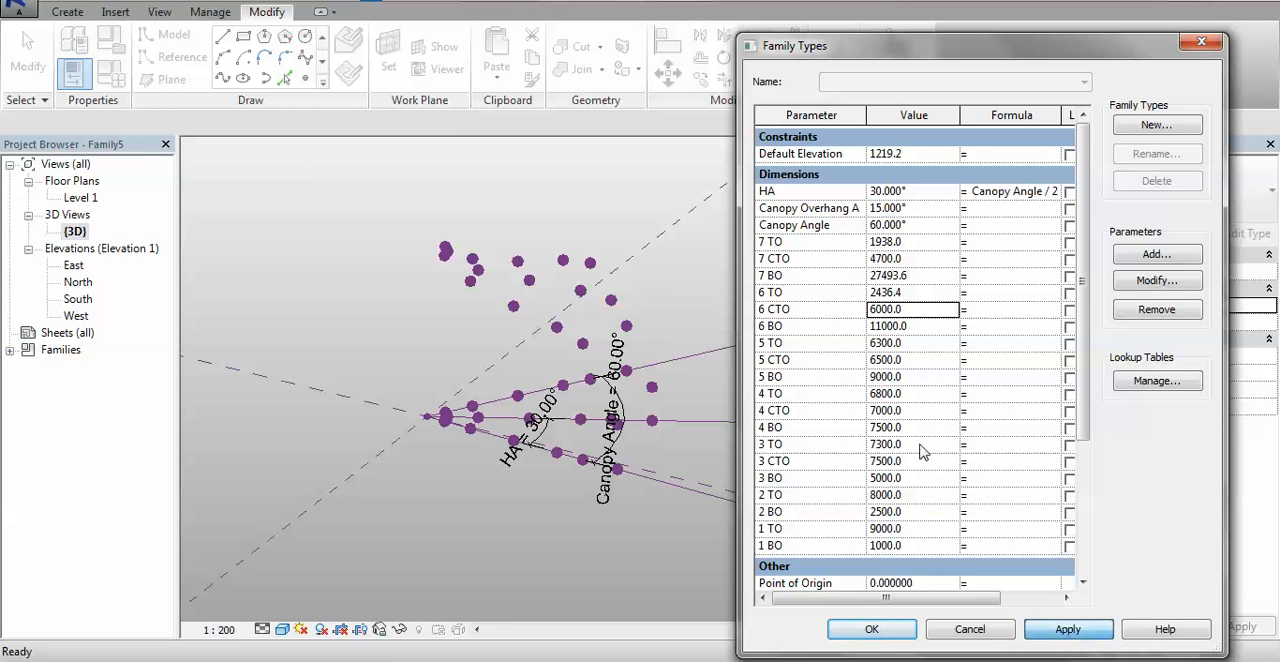
pyautogui.click(929, 293)
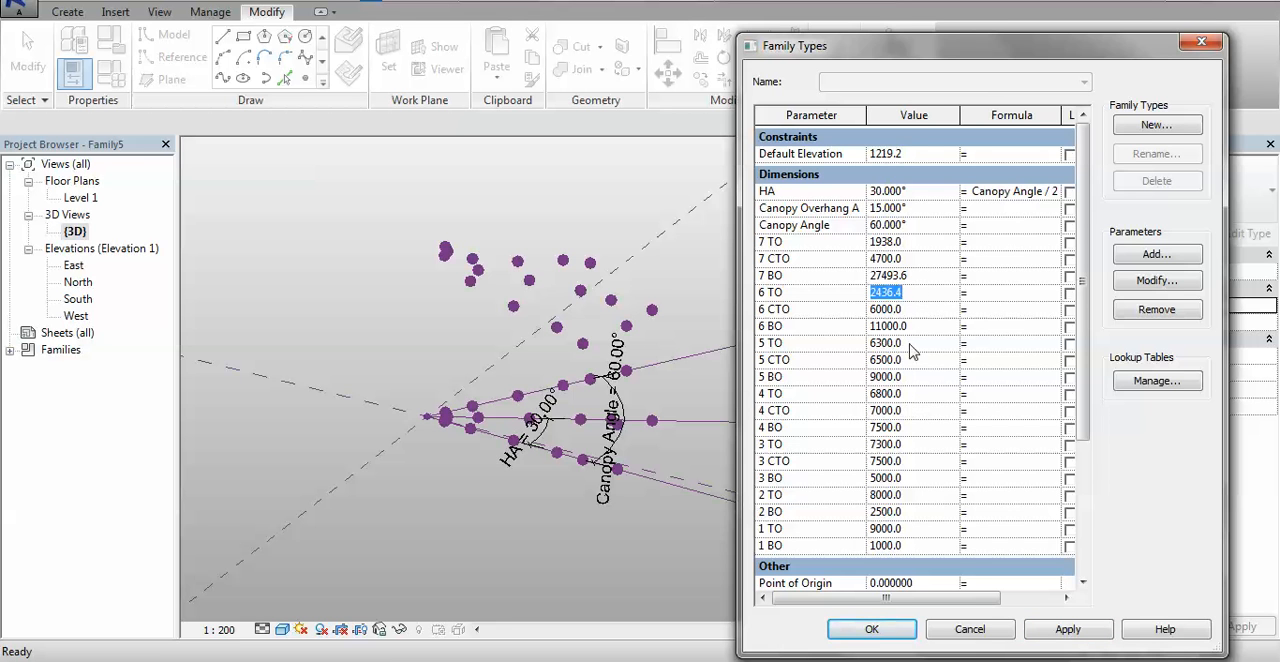
pyautogui.write('5500')
pyautogui.click(1078, 636)
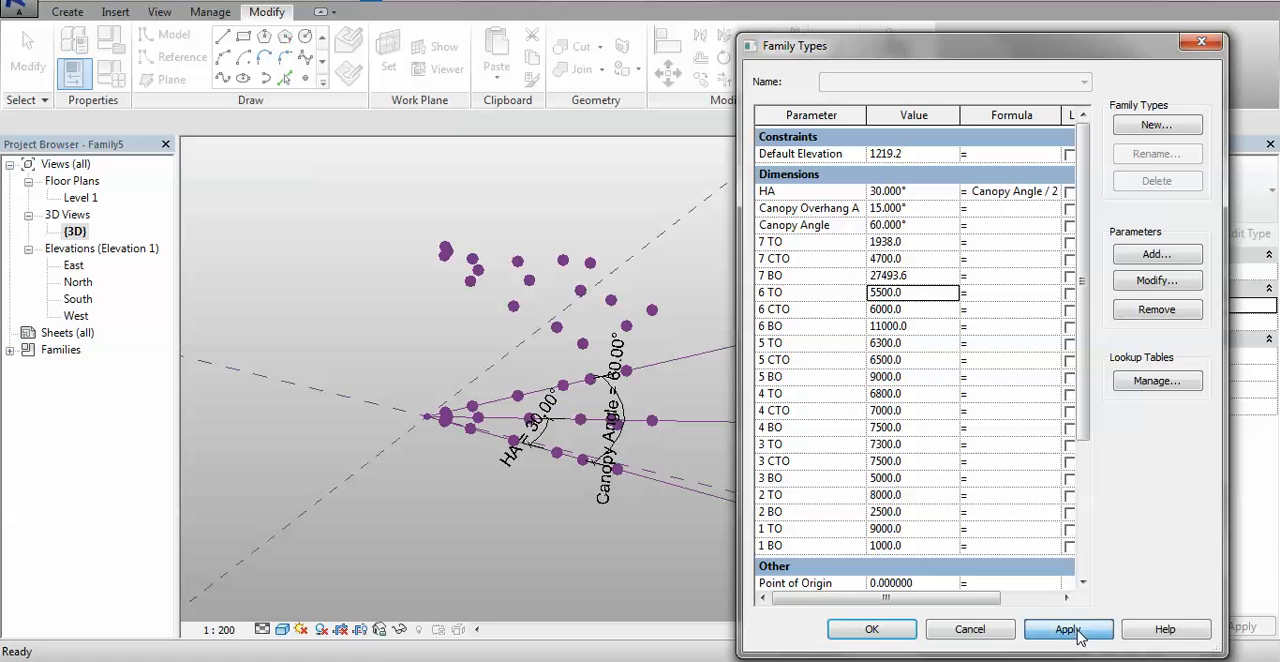
# - Set the 7 BO parameter to 14 m and apply it to the seventh set of base points
pyautogui.click(934, 278)
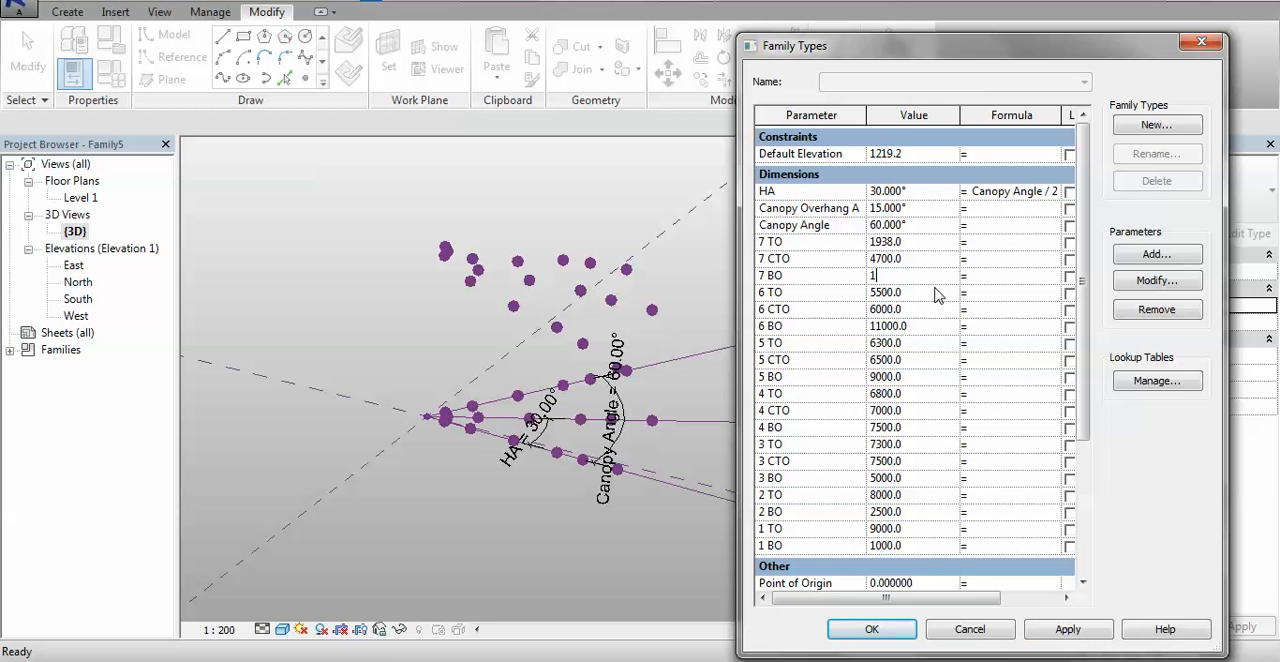
pyautogui.write('14m')
pyautogui.click(1066, 636)
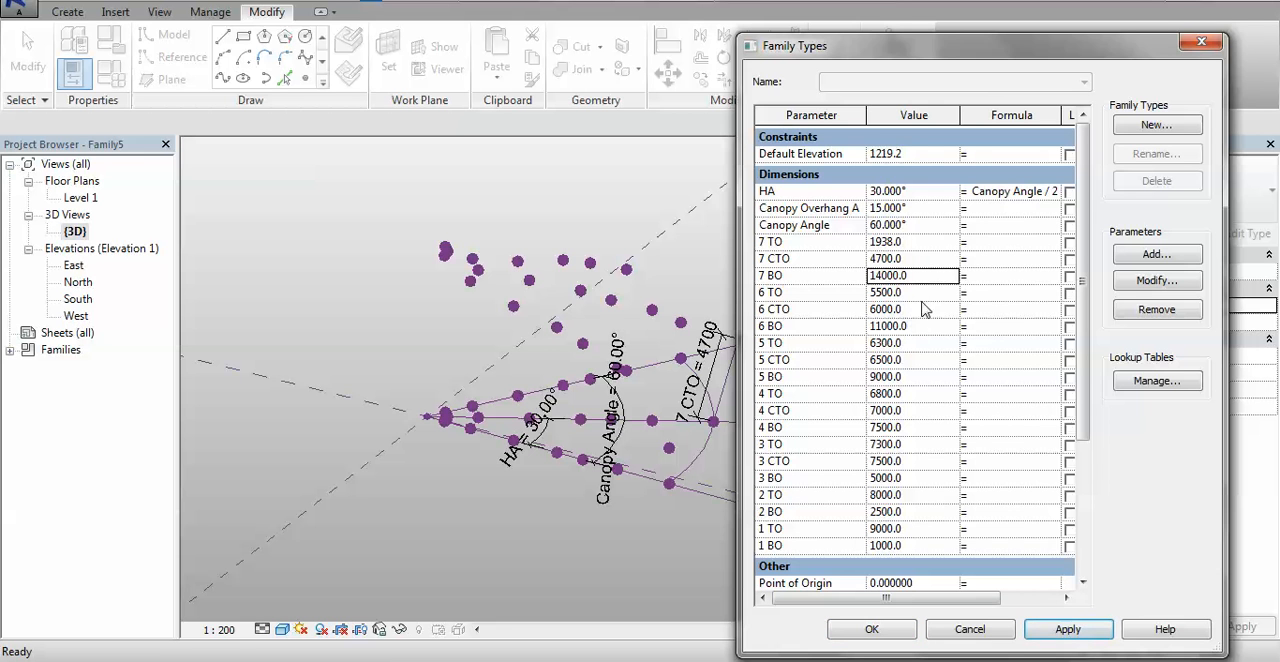
# - Set the 7 CTO parameter to 6000 and 7 TO to 5 m, applying each value, and close the Family Types
pyautogui.click(925, 257)
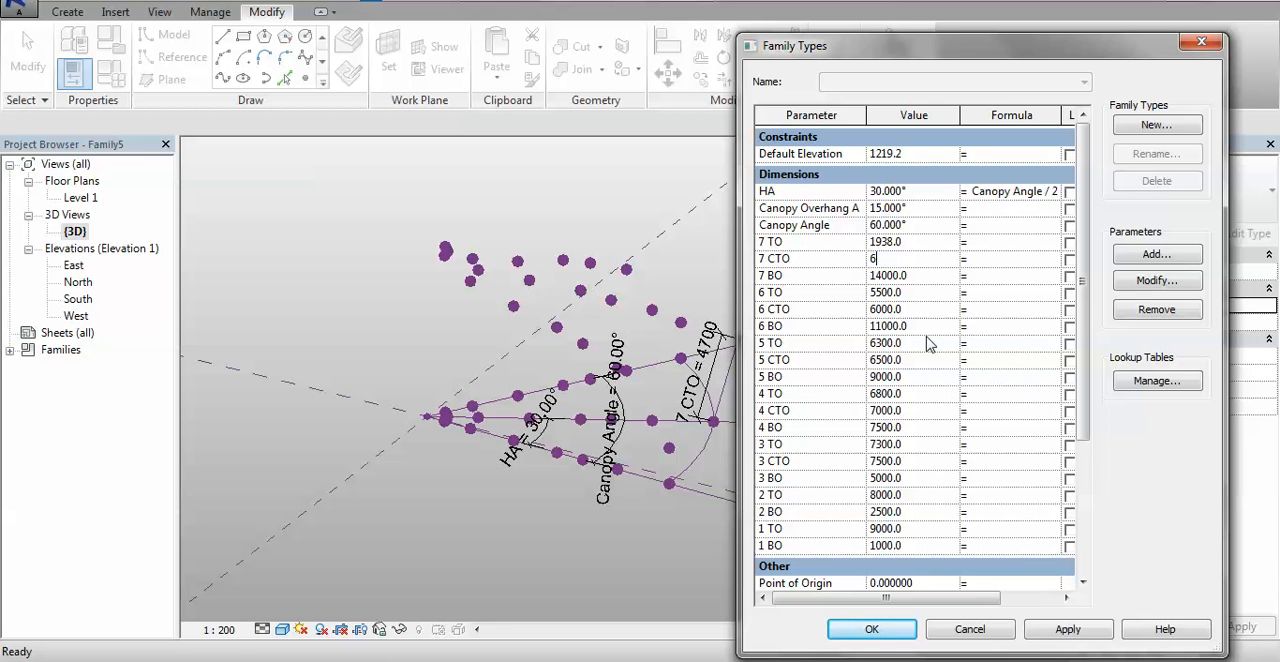
pyautogui.click(1080, 629)
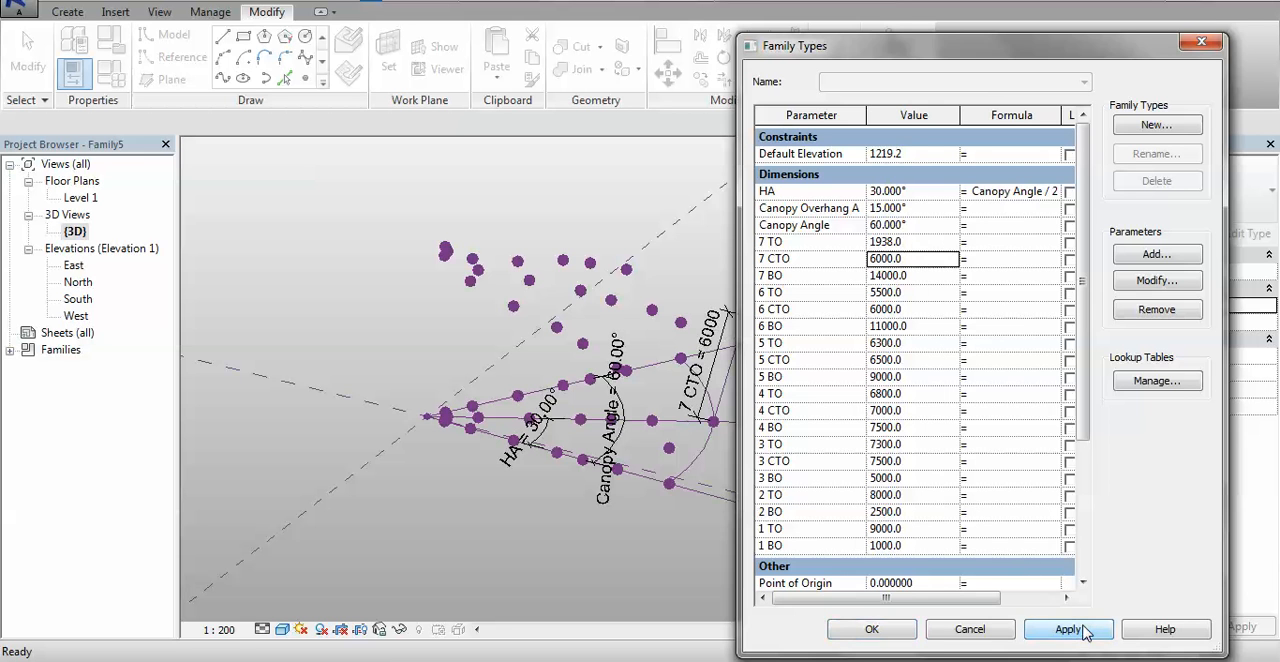
pyautogui.click(927, 243)
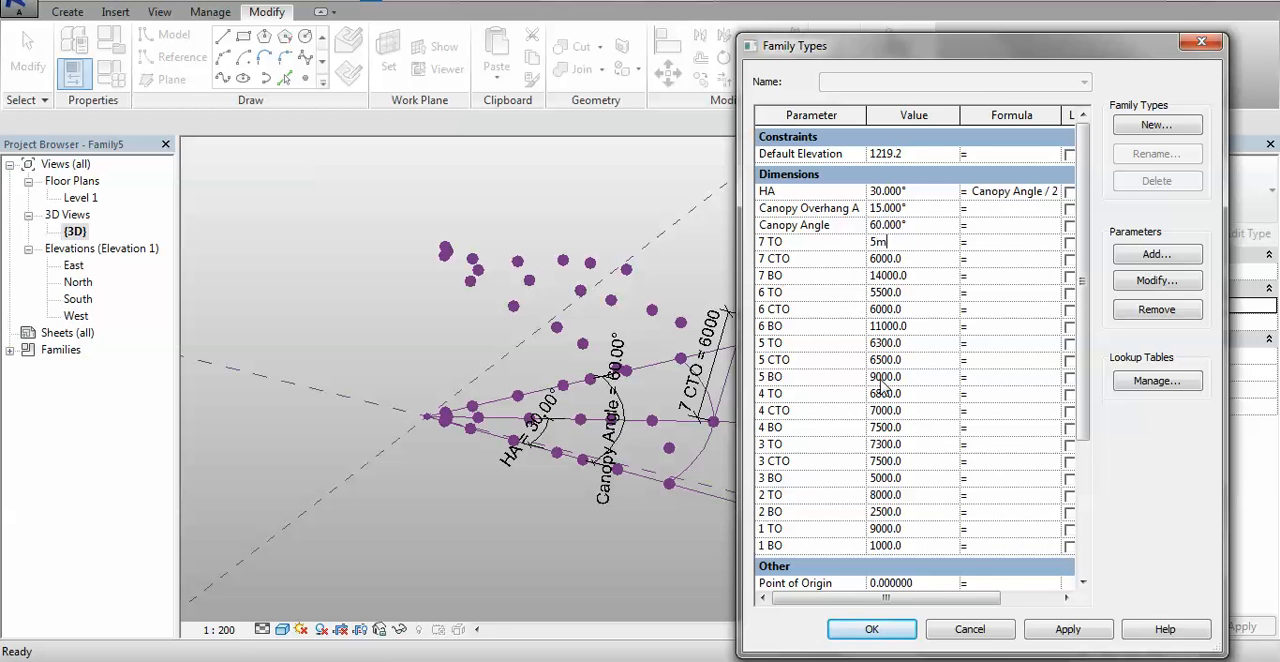
pyautogui.click(1073, 632)
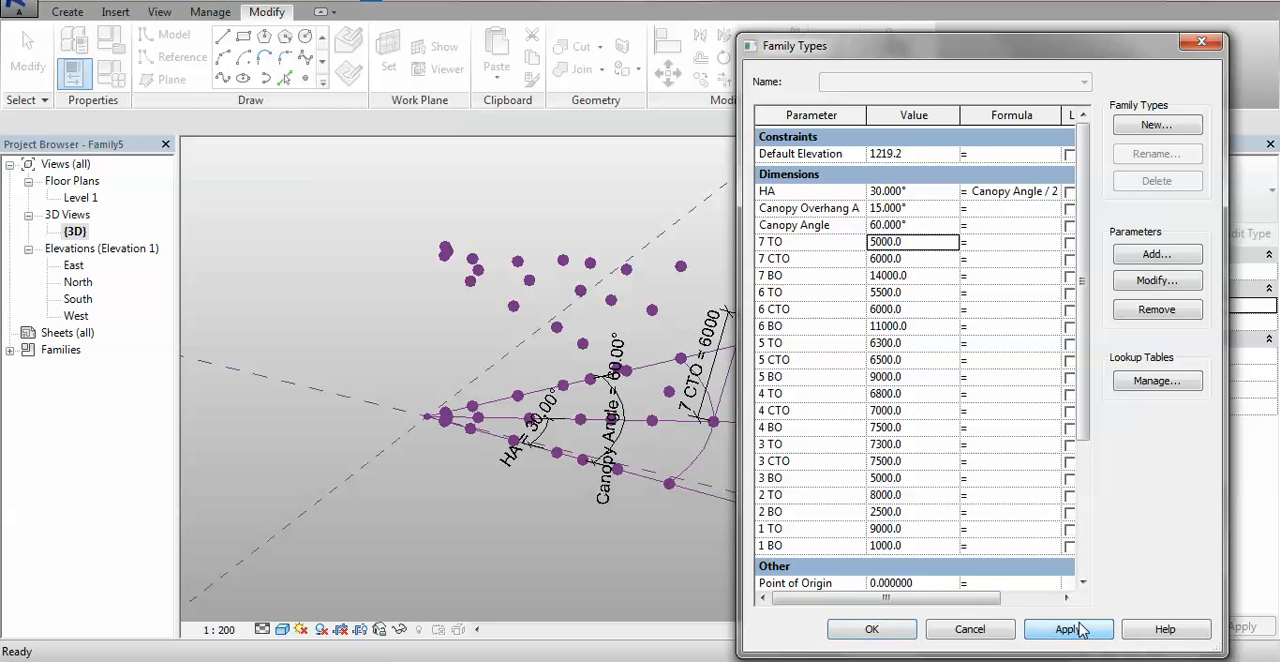
pyautogui.click(872, 629)
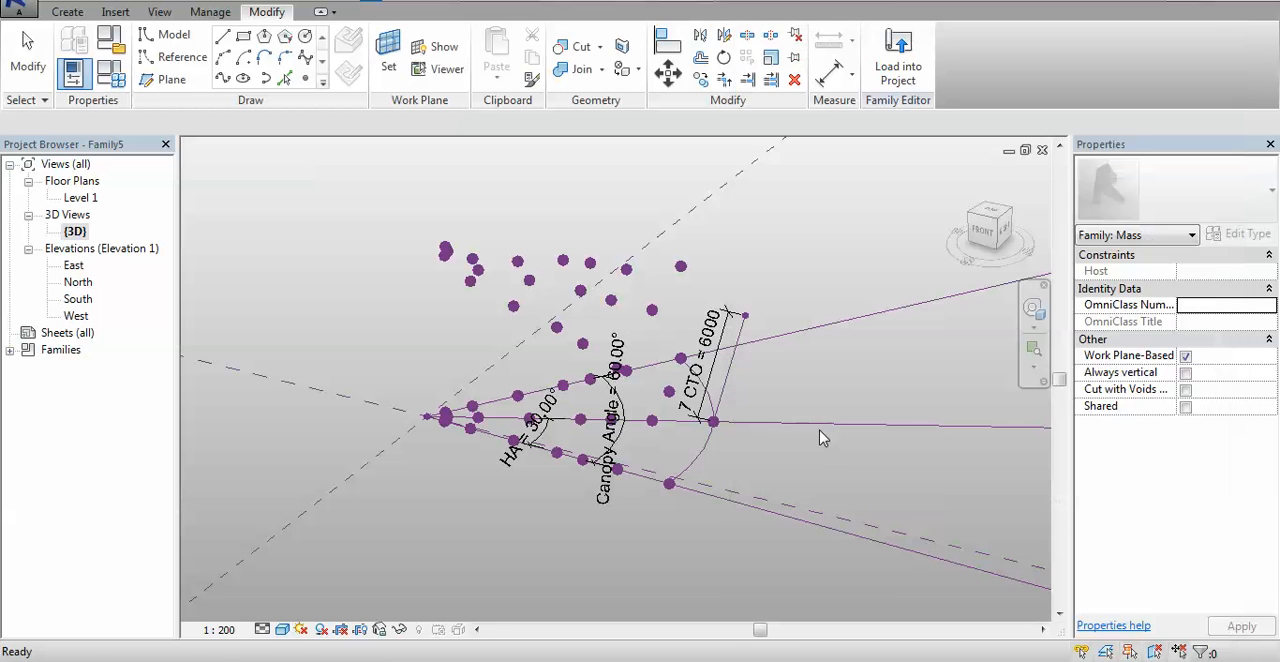
# - Create a spline through the seven upper reference points along the canopy's rear outer side and make it a reference line
pyautogui.keyDown('shift'); pyautogui.moveTo(876, 366); pyautogui.dragTo(757, 522, button='middle'); pyautogui.keyUp('shift')
pyautogui.scroll(6, 533, 246)
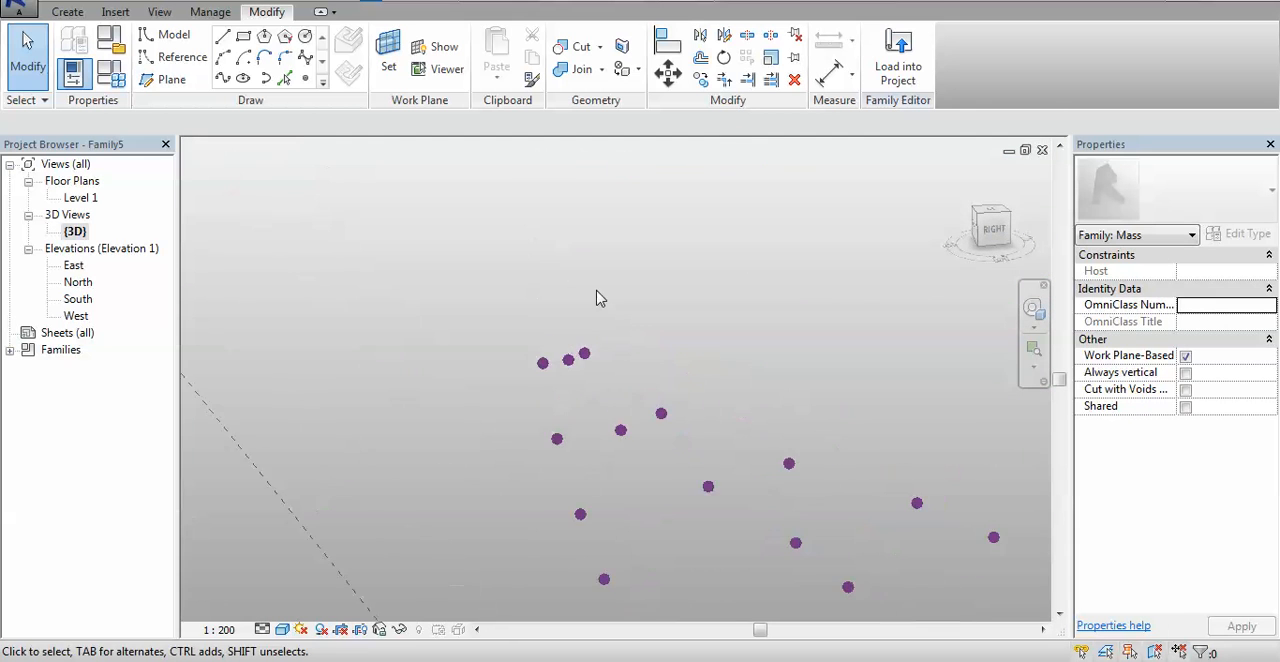
pyautogui.moveTo(610, 291); pyautogui.dragTo(455, 288, button='middle')
pyautogui.click(388, 273)
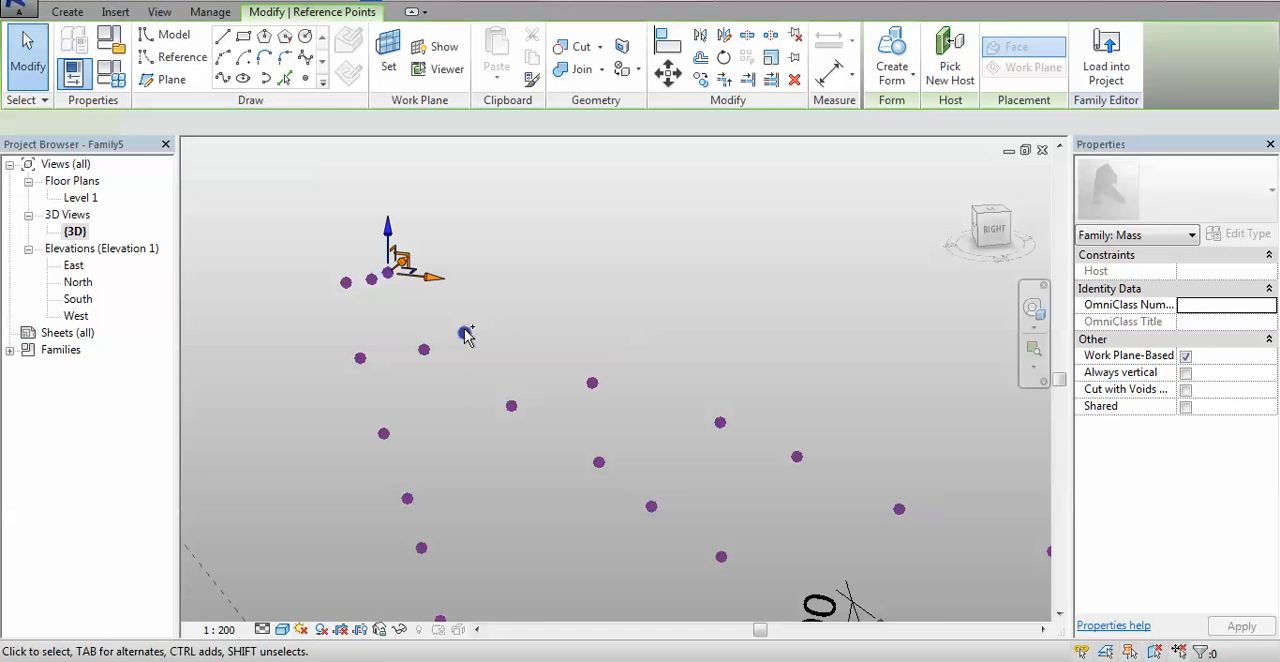
pyautogui.keyDown('ctrl'); pyautogui.click(464, 333); pyautogui.keyUp('ctrl')
pyautogui.keyDown('ctrl'); pyautogui.click(592, 383); pyautogui.keyUp('ctrl')
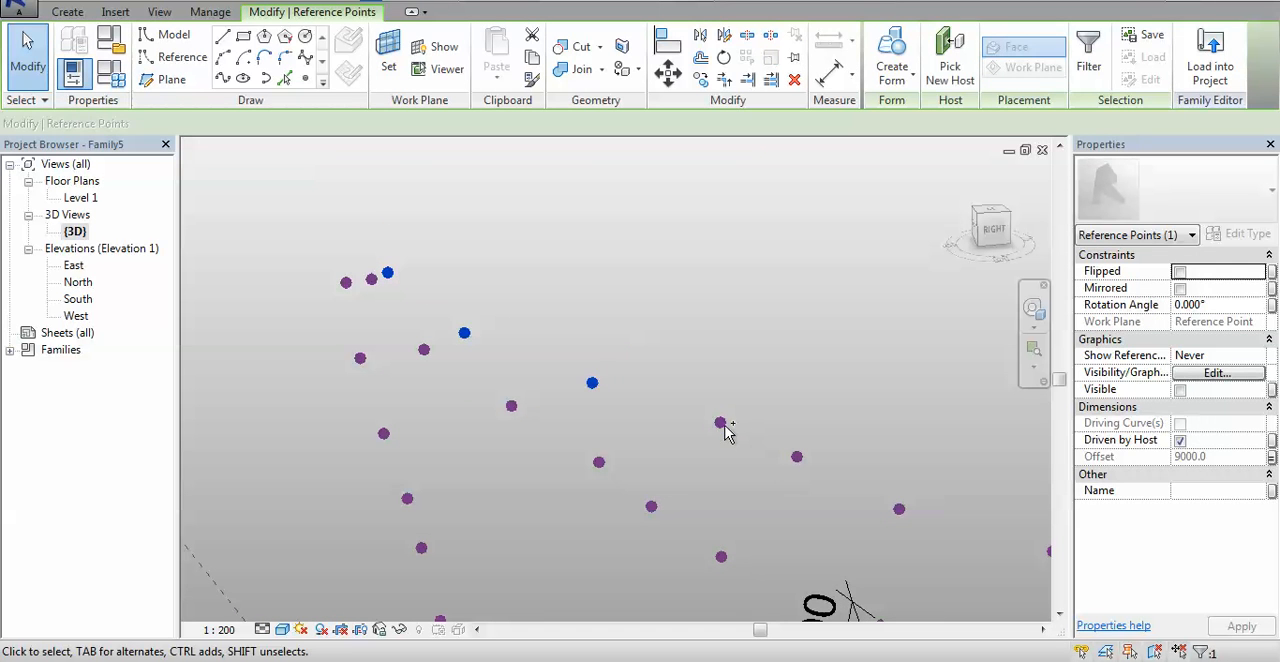
pyautogui.keyDown('ctrl'); pyautogui.click(720, 423); pyautogui.keyUp('ctrl')
pyautogui.keyDown('ctrl'); pyautogui.click(797, 457); pyautogui.keyUp('ctrl')
pyautogui.keyDown('ctrl'); pyautogui.click(899, 510); pyautogui.keyUp('ctrl')
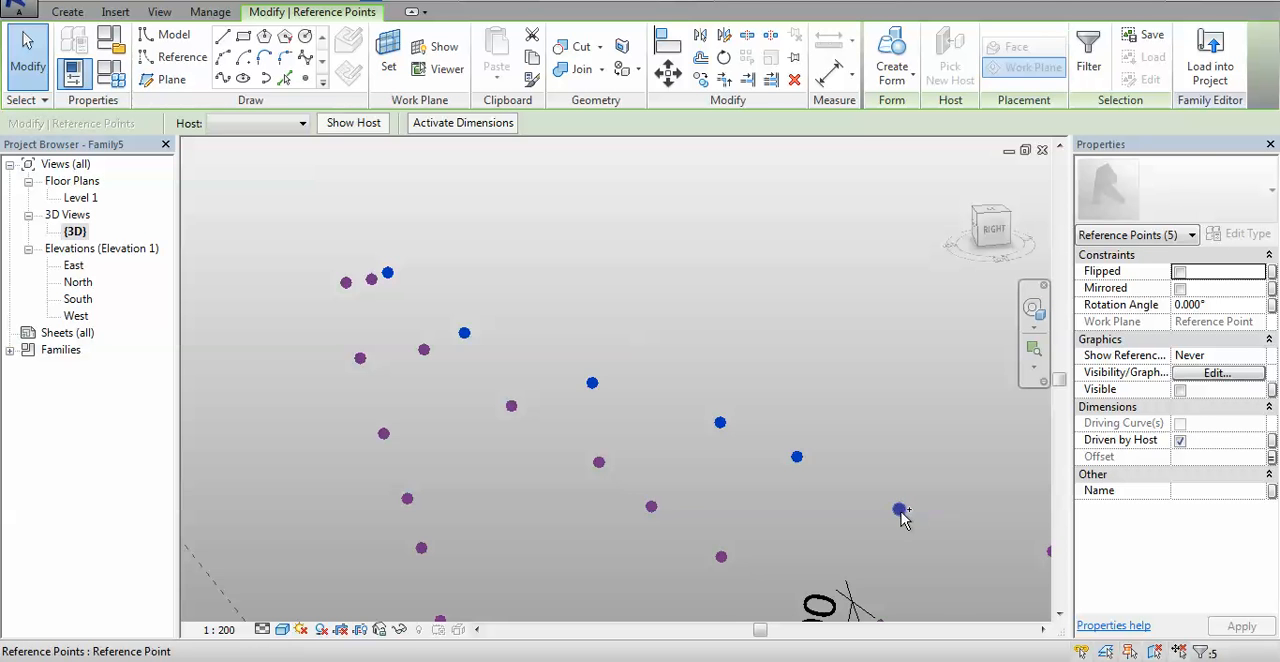
pyautogui.moveTo(926, 550); pyautogui.dragTo(700, 423, button='middle')
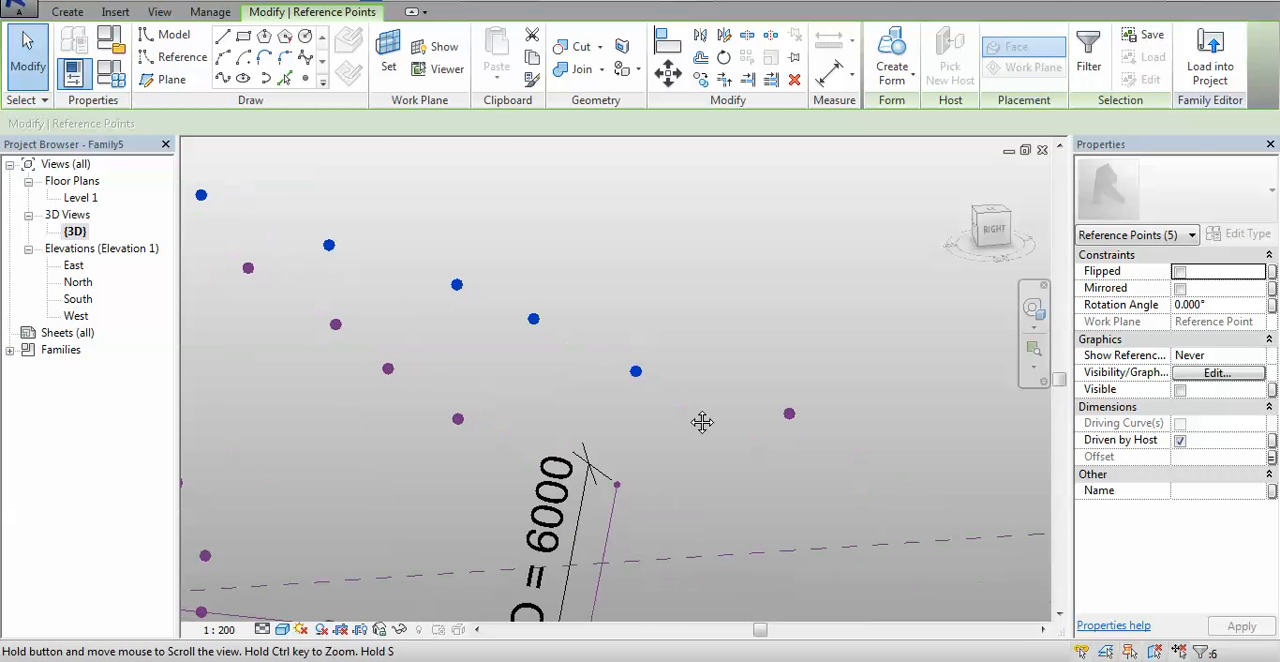
pyautogui.keyDown('ctrl'); pyautogui.click(790, 415); pyautogui.keyUp('ctrl')
pyautogui.keyDown('shift'); pyautogui.moveTo(837, 389); pyautogui.dragTo(741, 380, button='middle'); pyautogui.keyUp('shift')
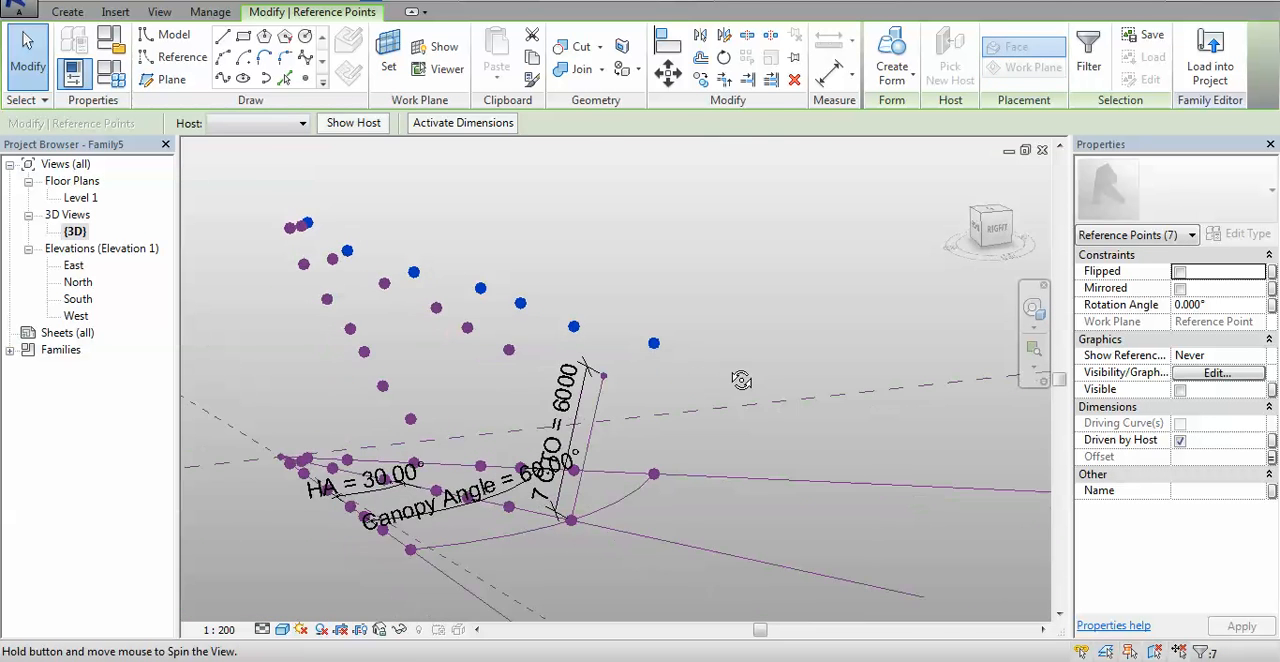
pyautogui.click(222, 79)
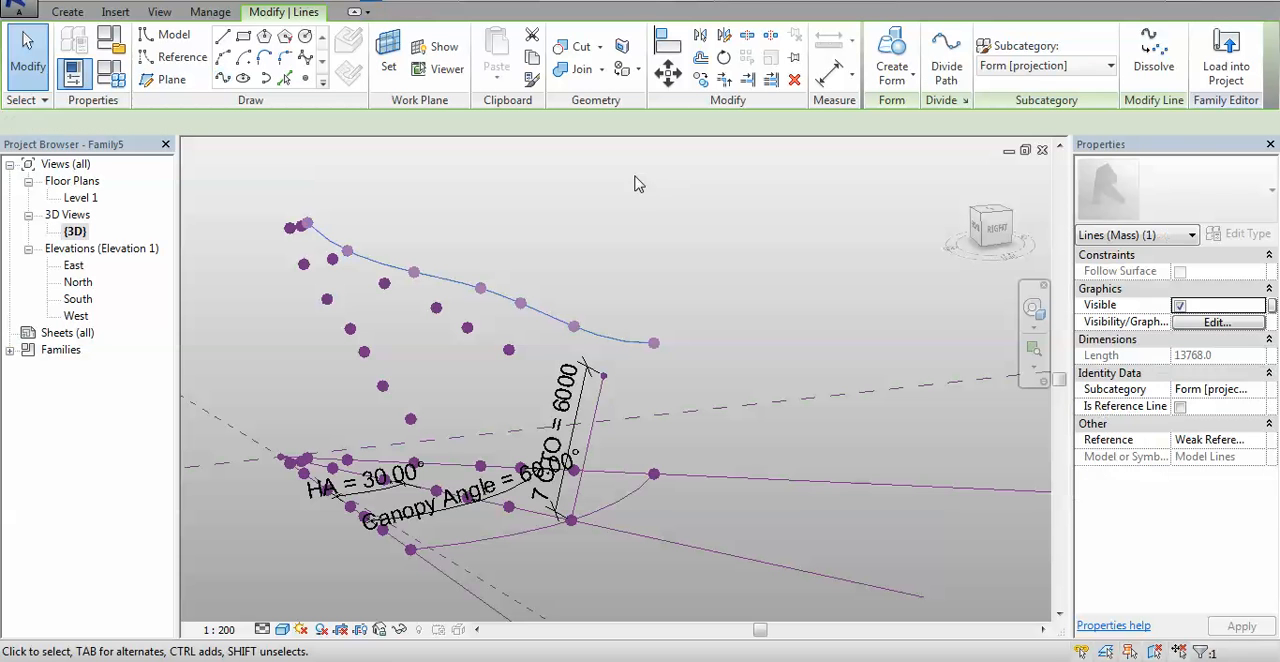
pyautogui.click(1181, 407)
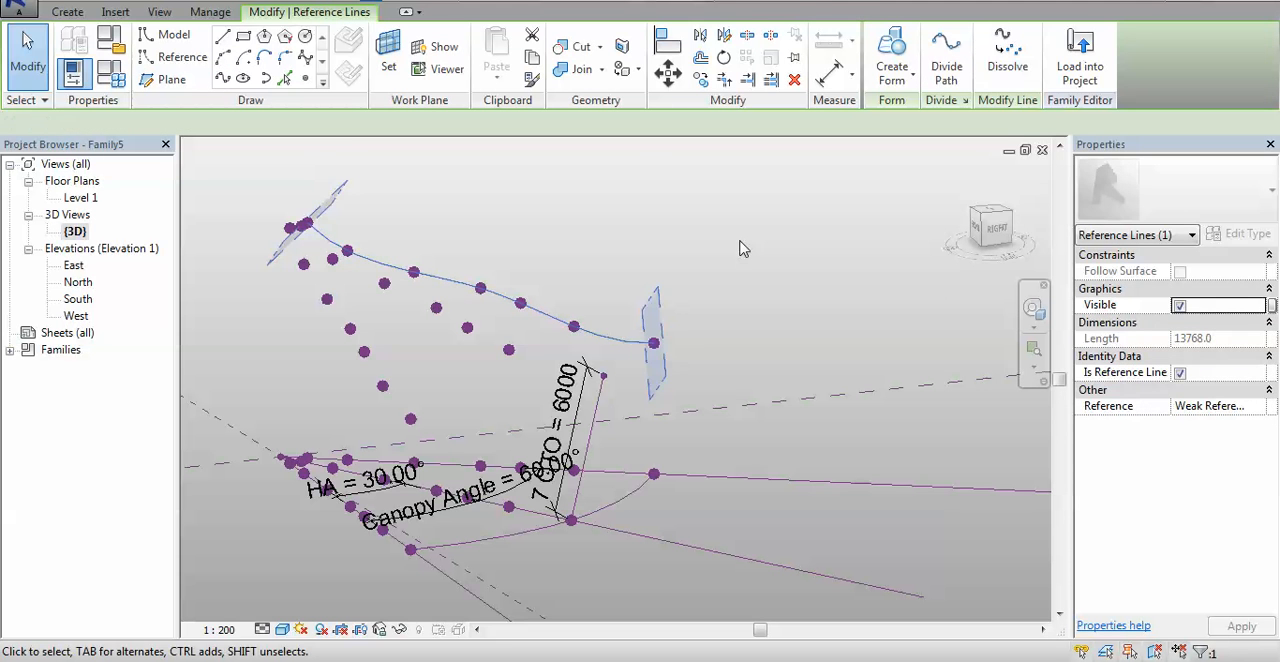
pyautogui.keyDown('shift'); pyautogui.moveTo(805, 257); pyautogui.dragTo(528, 350, button='middle'); pyautogui.keyUp('shift')
pyautogui.click(580, 170)
pyautogui.scroll(5, 557, 160)
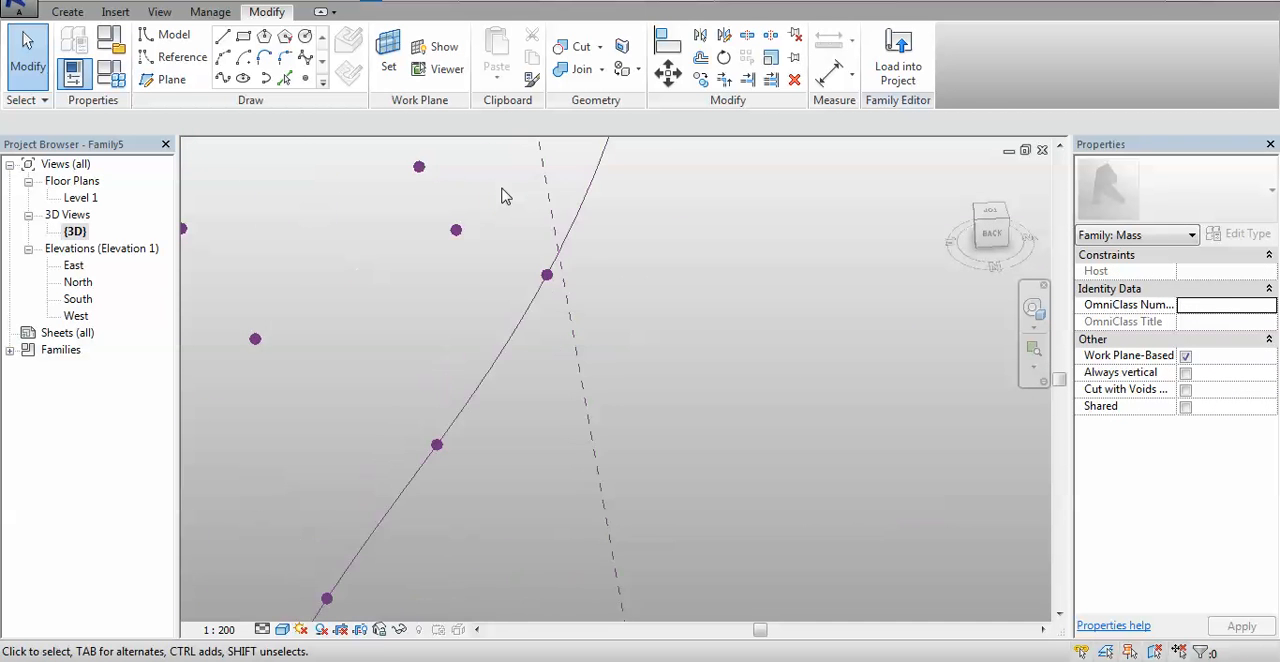
# - Create a spline through the seven upper reference points along the canopy's opposite outer side and make it a reference line
pyautogui.moveTo(503, 189); pyautogui.dragTo(608, 416, button='middle')
pyautogui.scroll(-2, 611, 424)
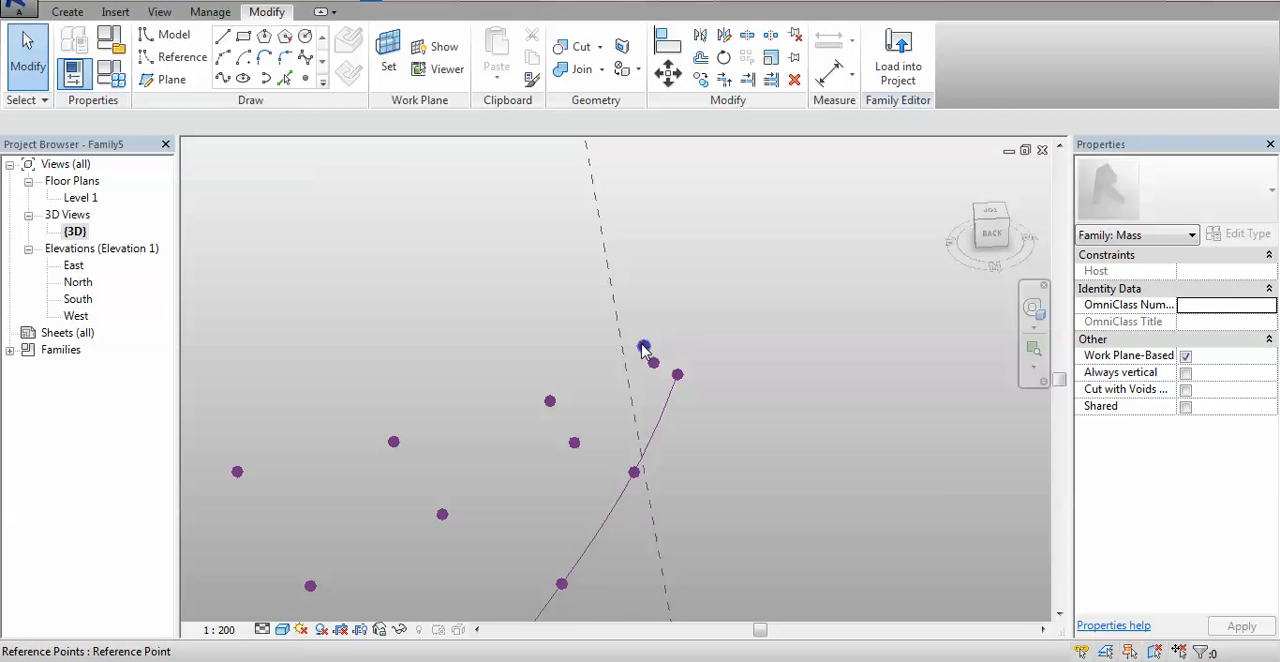
pyautogui.click(645, 345)
pyautogui.keyDown('ctrl'); pyautogui.click(552, 402); pyautogui.keyUp('ctrl')
pyautogui.keyDown('ctrl'); pyautogui.click(393, 442); pyautogui.keyUp('ctrl')
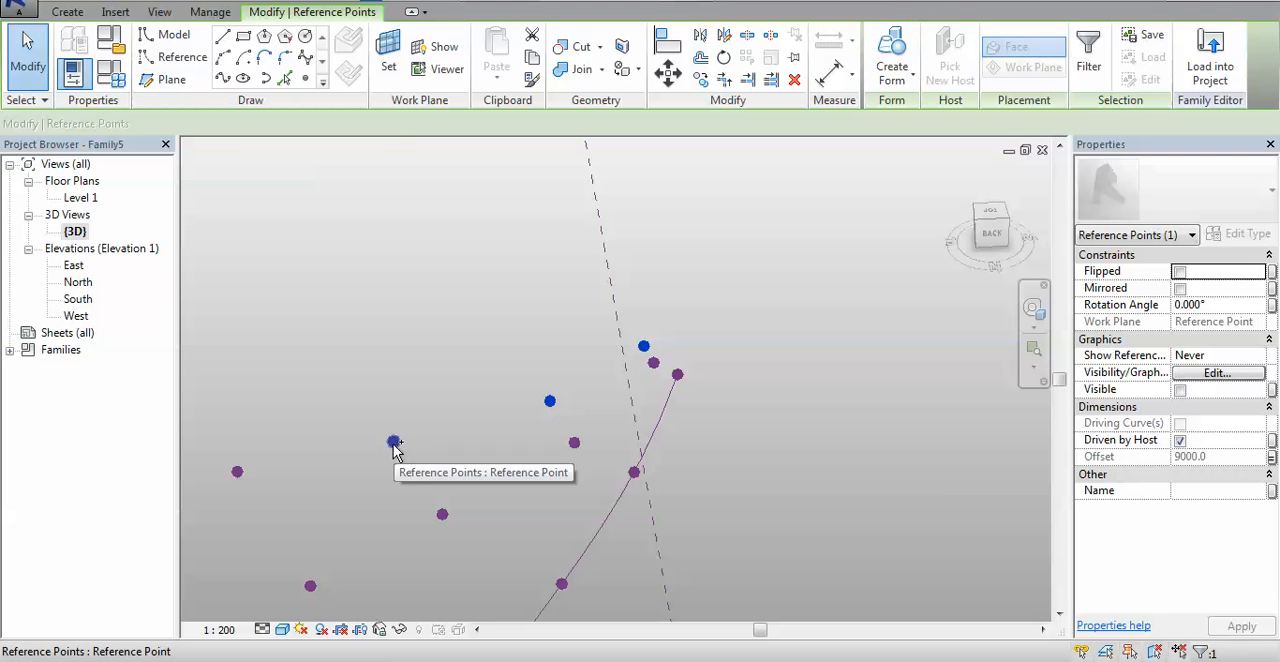
pyautogui.keyDown('ctrl'); pyautogui.click(236, 472); pyautogui.keyUp('ctrl')
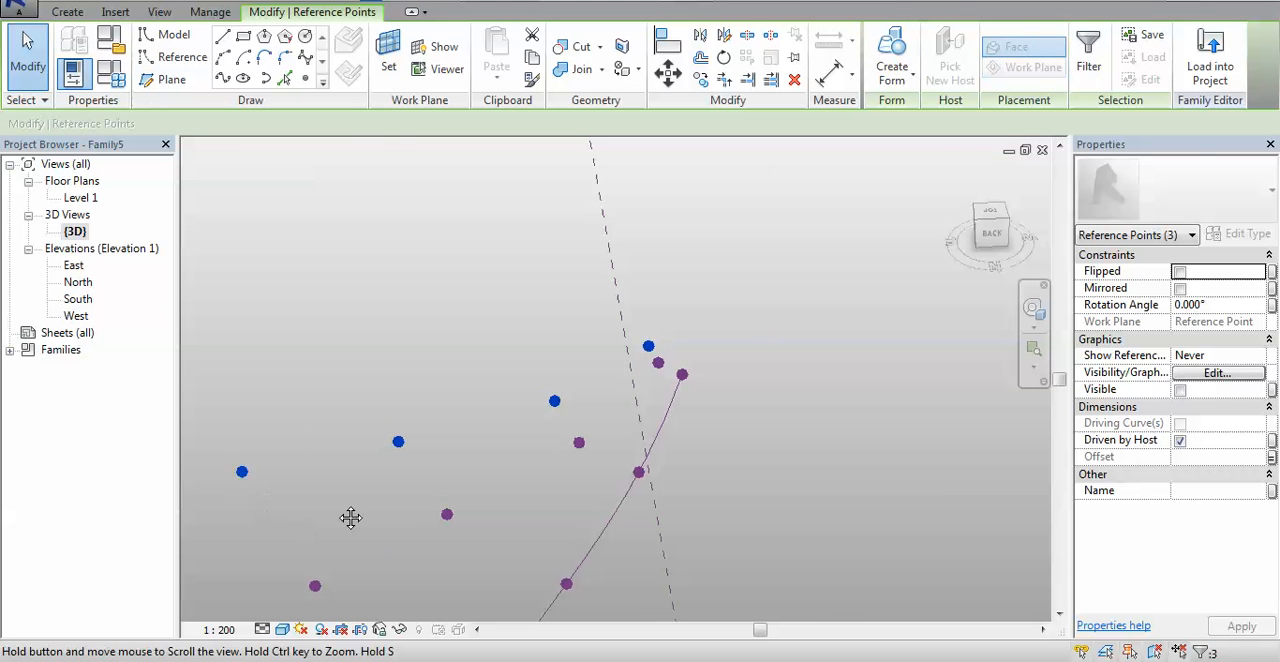
pyautogui.moveTo(349, 517); pyautogui.dragTo(669, 411, button='middle')
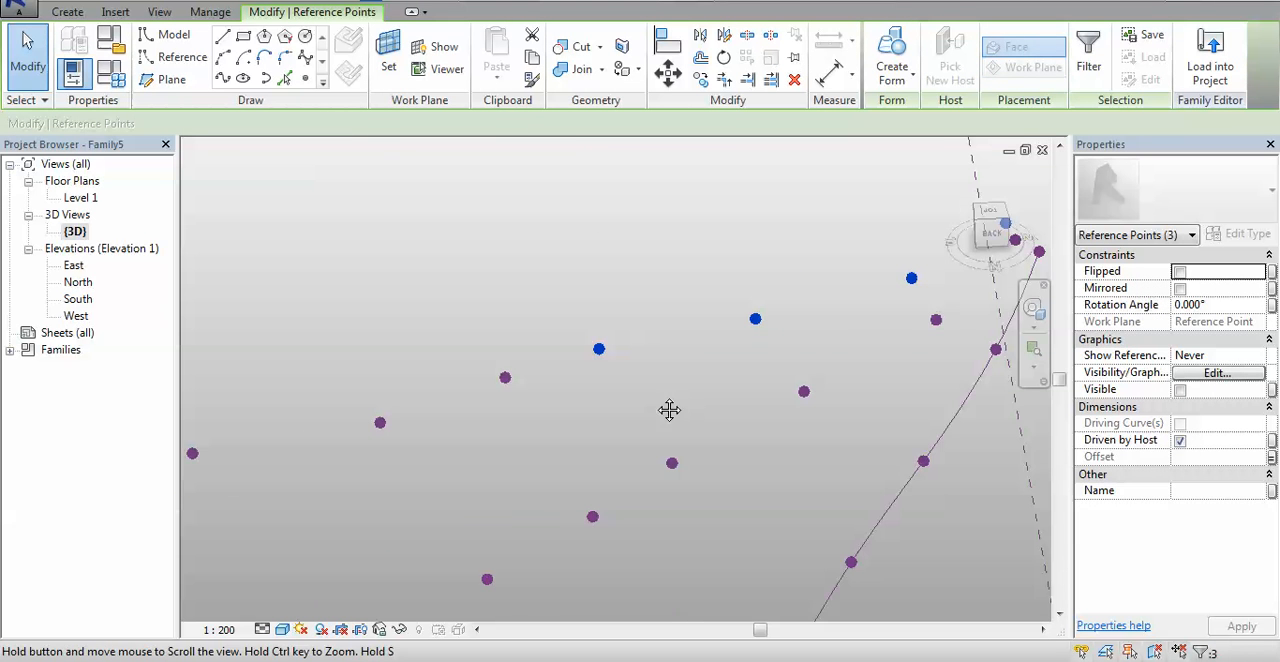
pyautogui.keyDown('ctrl'); pyautogui.click(382, 423); pyautogui.keyUp('ctrl')
pyautogui.moveTo(274, 456); pyautogui.dragTo(462, 388, button='middle')
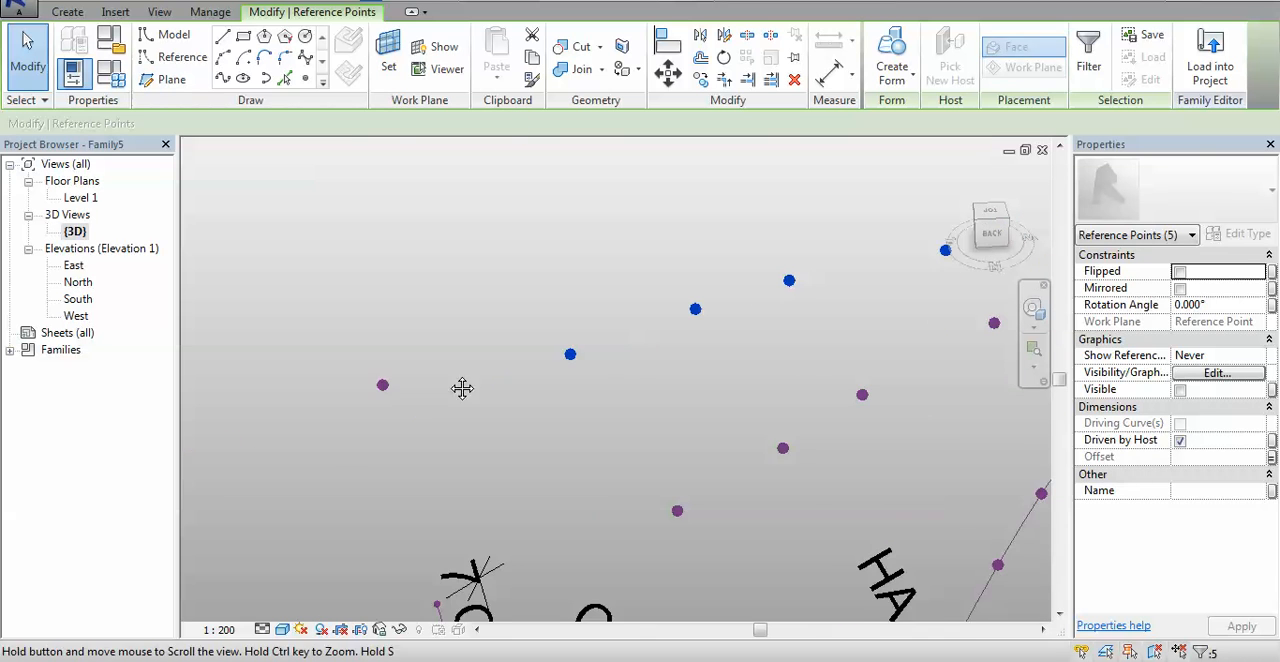
pyautogui.keyDown('ctrl'); pyautogui.click(388, 385); pyautogui.keyUp('ctrl')
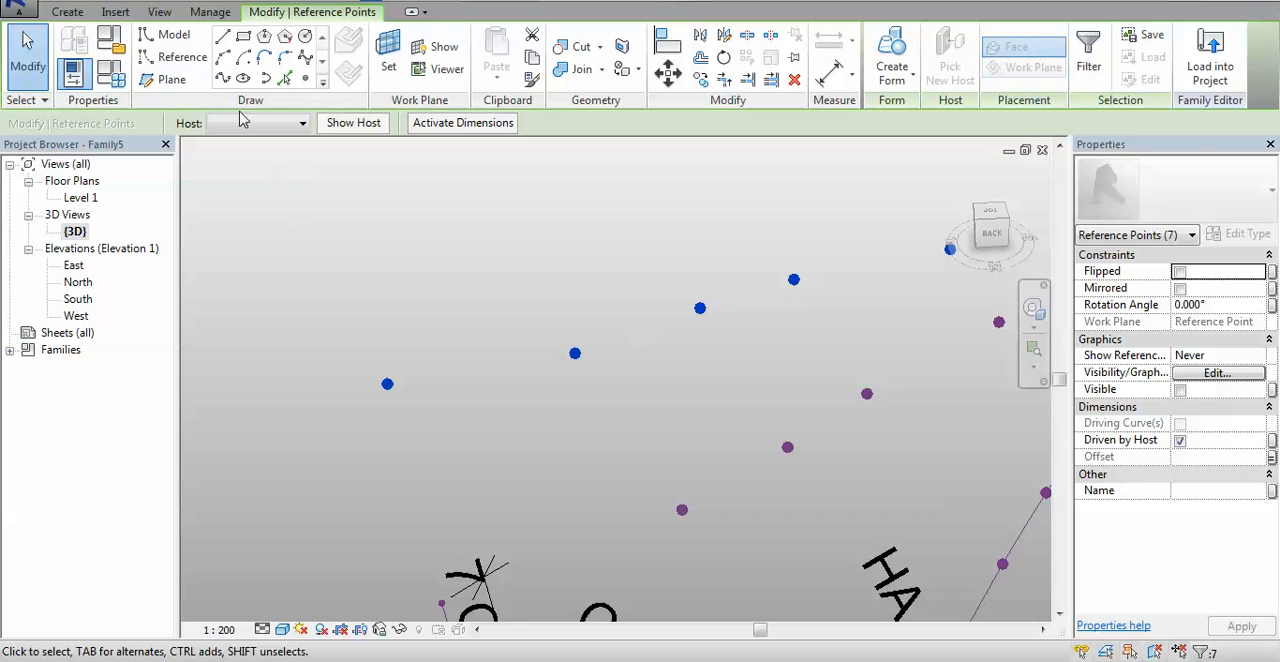
pyautogui.click(223, 82)
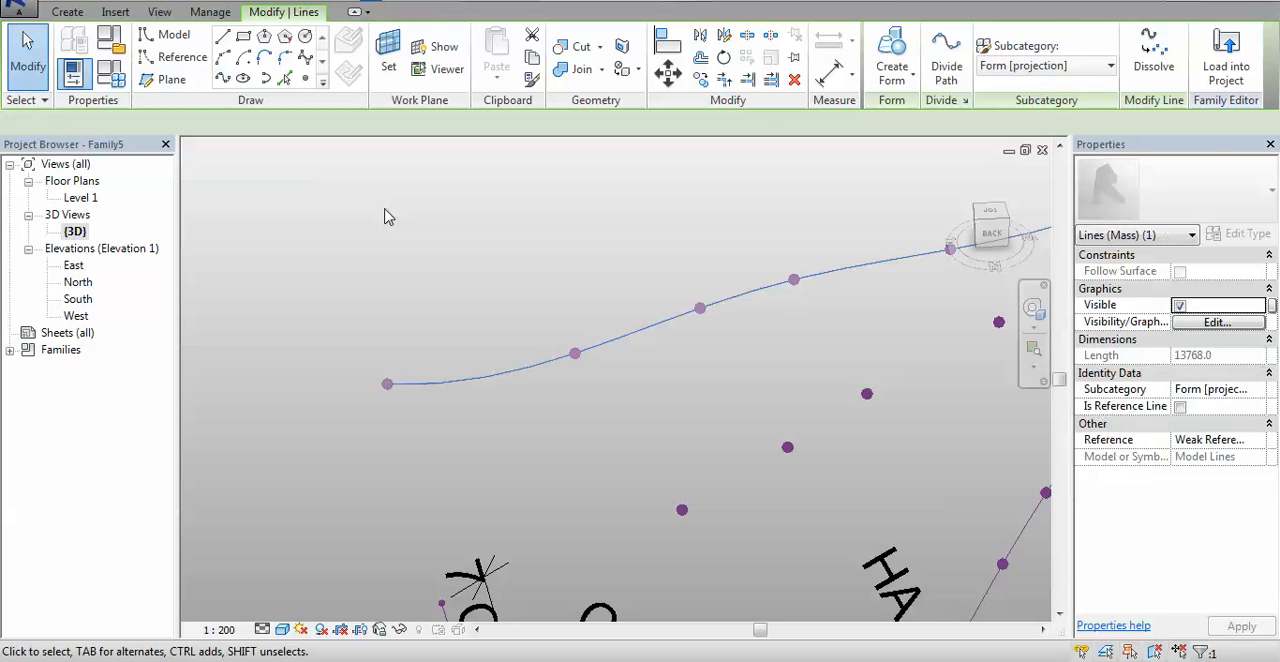
pyautogui.click(1181, 407)
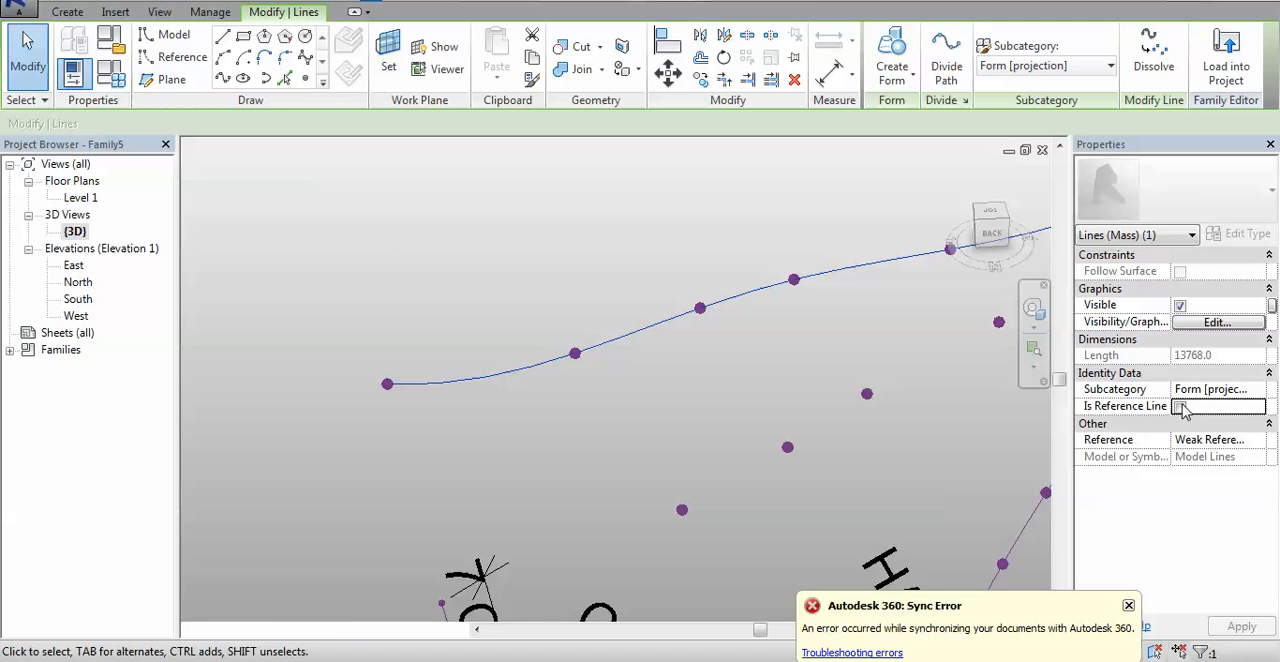
pyautogui.click(1130, 606)
# - Create a spline through the seven upper reference points along the canopy's centre row and make it a reference line
pyautogui.moveTo(929, 389); pyautogui.dragTo(615, 376, button='middle')
pyautogui.scroll(-3, 615, 380)
pyautogui.press('Escape')
pyautogui.scroll(2, 765, 277)
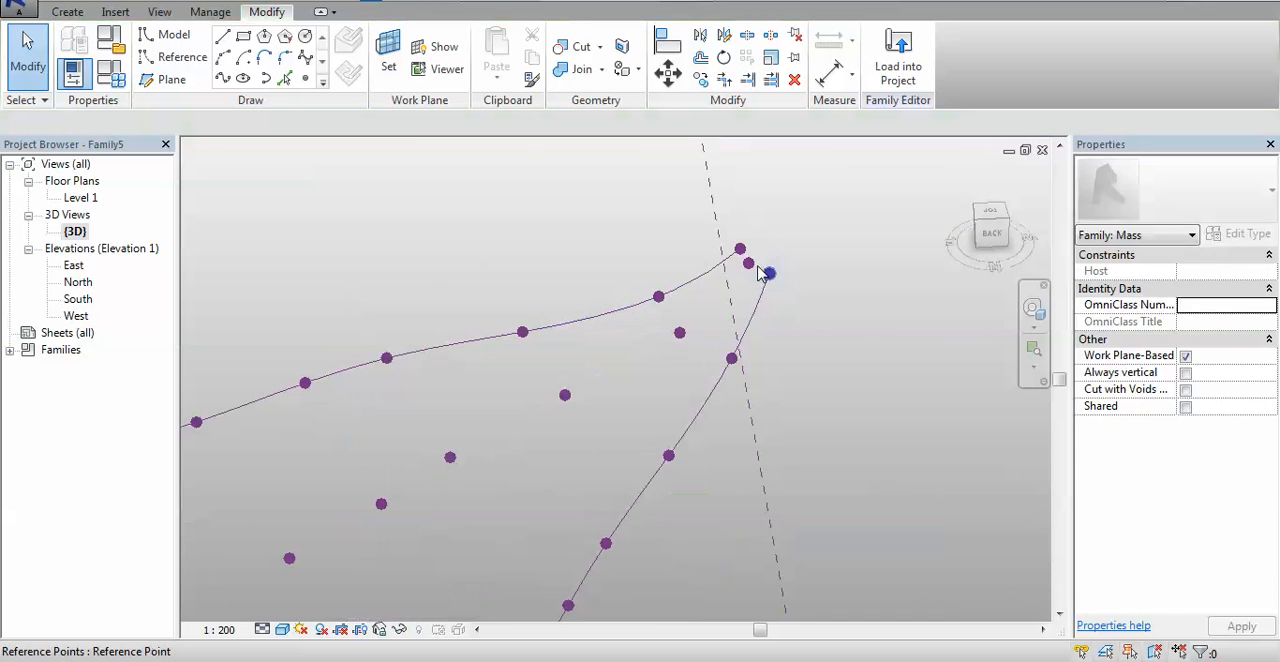
pyautogui.click(713, 308)
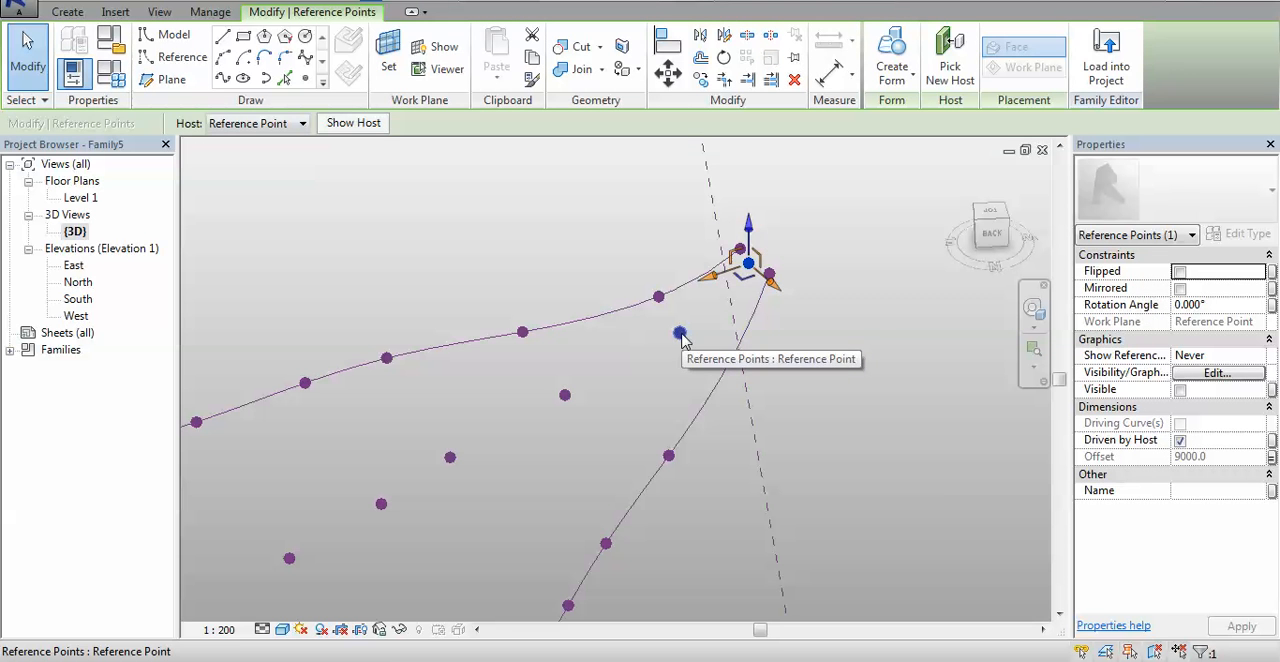
pyautogui.keyDown('ctrl'); pyautogui.click(565, 395); pyautogui.keyUp('ctrl')
pyautogui.keyDown('ctrl'); pyautogui.click(451, 457); pyautogui.keyUp('ctrl')
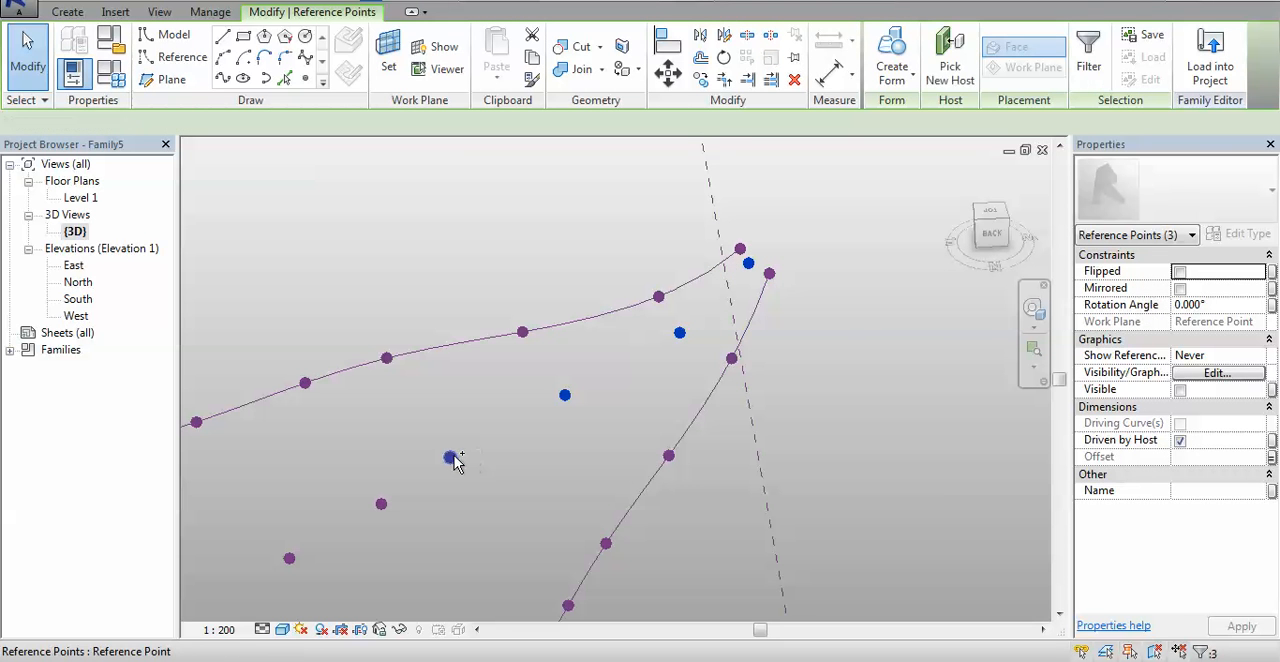
pyautogui.keyDown('ctrl'); pyautogui.click(382, 503); pyautogui.keyUp('ctrl')
pyautogui.keyDown('ctrl'); pyautogui.click(289, 558); pyautogui.keyUp('ctrl')
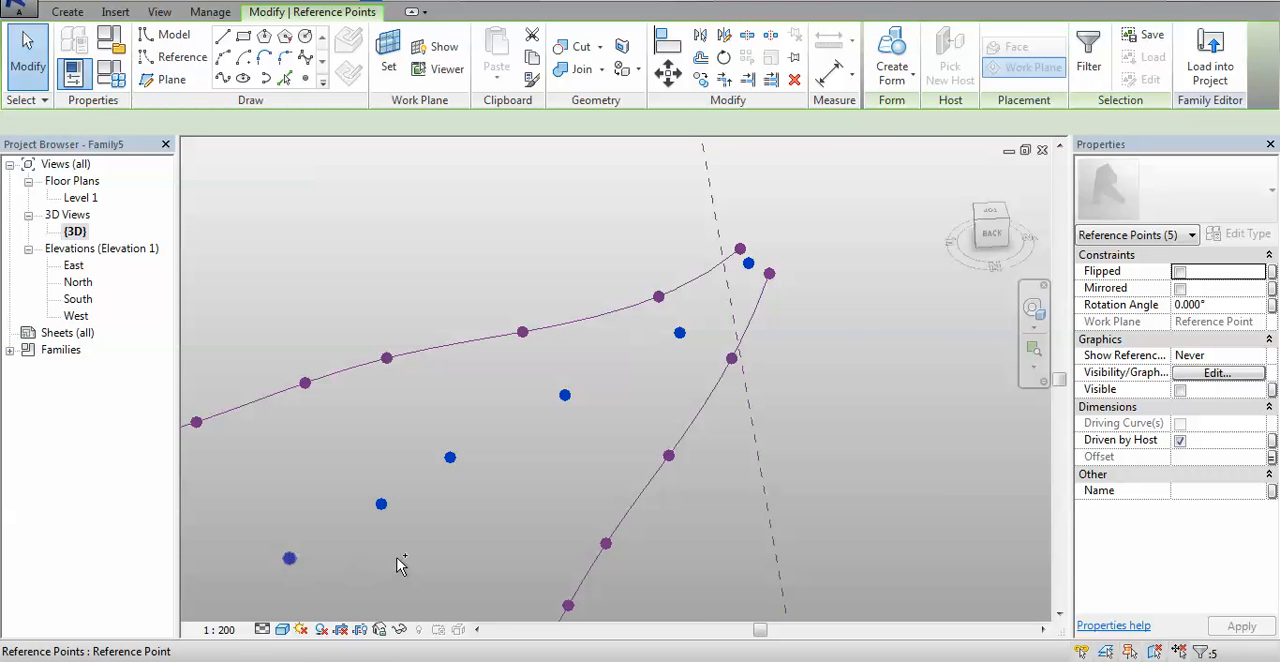
pyautogui.moveTo(402, 554); pyautogui.dragTo(699, 316, button='middle')
pyautogui.keyDown('shift'); pyautogui.moveTo(596, 383); pyautogui.dragTo(561, 358, button='middle'); pyautogui.keyUp('shift')
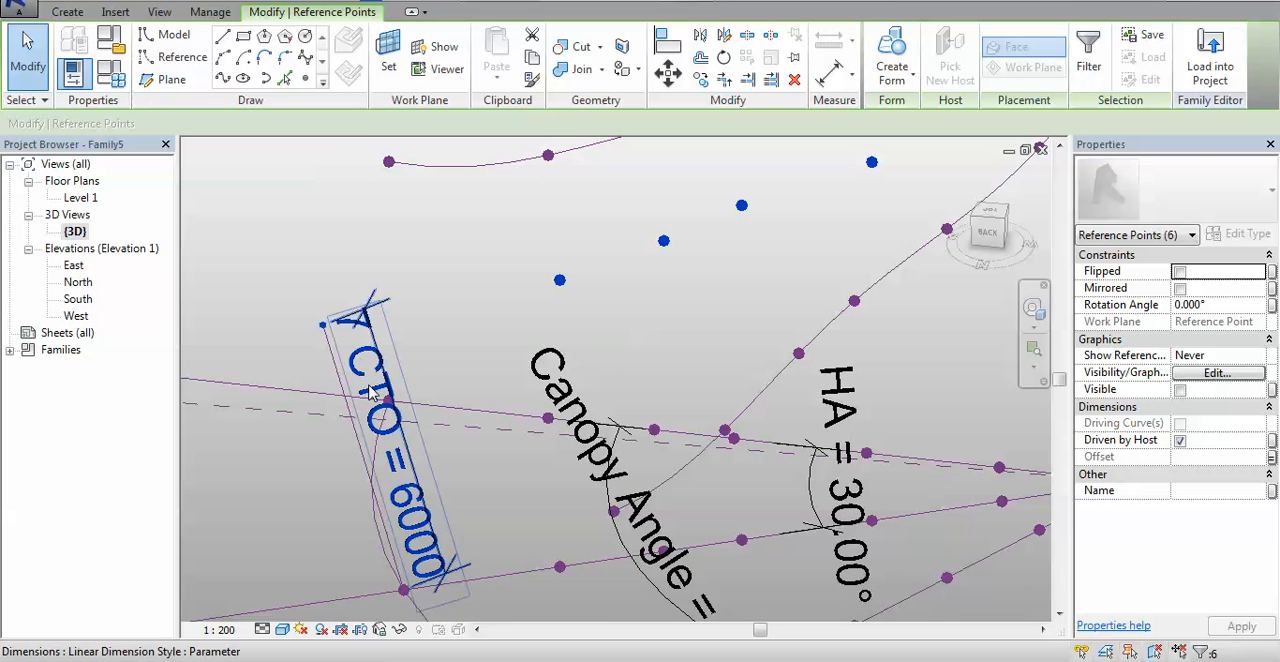
pyautogui.keyDown('ctrl'); pyautogui.click(323, 325); pyautogui.keyUp('ctrl')
pyautogui.click(222, 79)
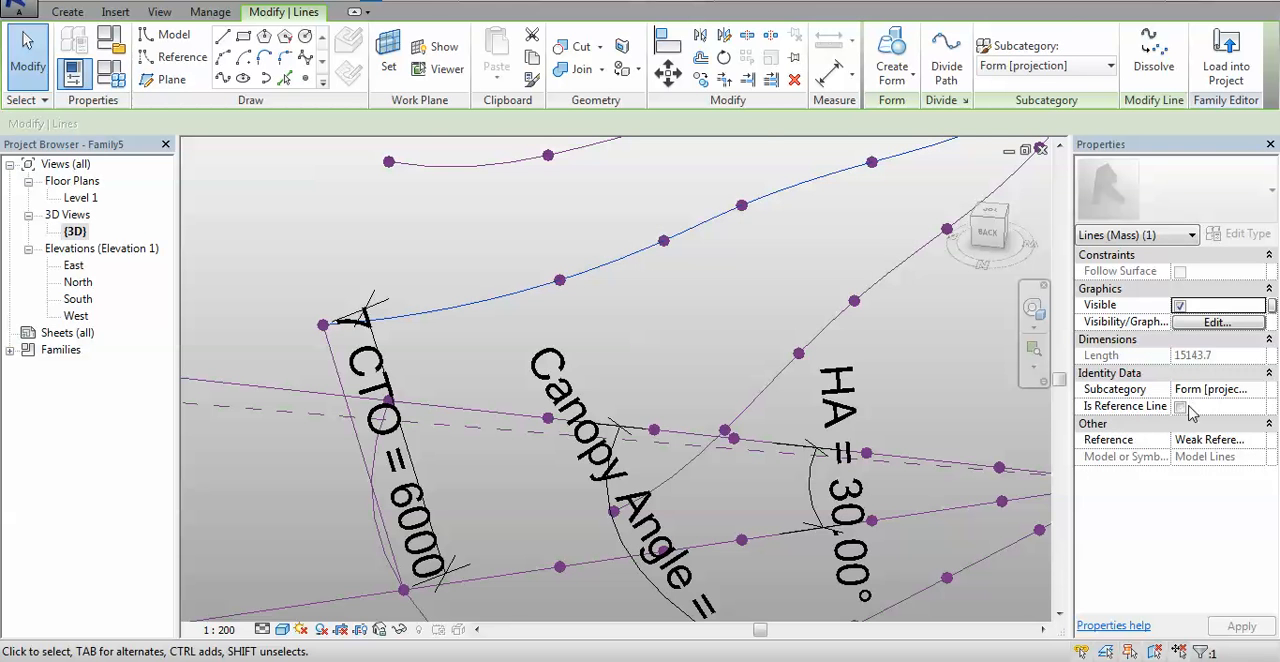
pyautogui.click(1180, 406)
# - Create a surface form from the three upper reference splines of the canopy
pyautogui.scroll(-4, 430, 275)
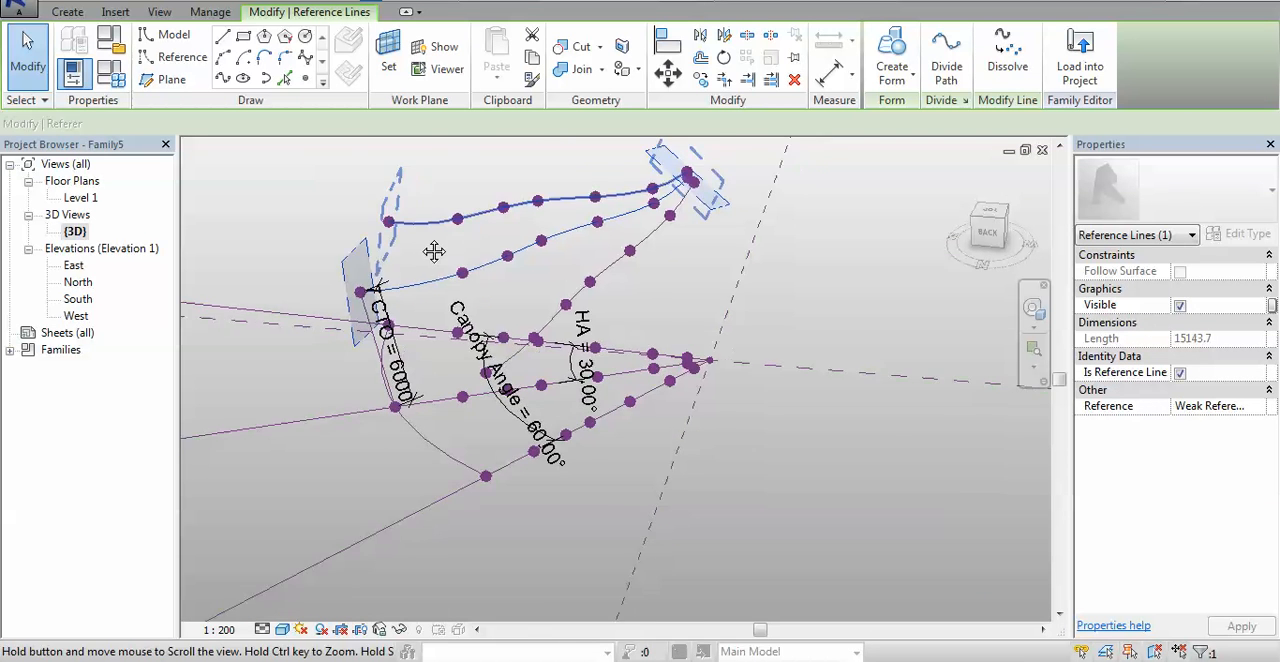
pyautogui.scroll(-2, 433, 251)
pyautogui.keyDown('shift'); pyautogui.moveTo(683, 374); pyautogui.dragTo(729, 531, button='middle'); pyautogui.keyUp('shift')
pyautogui.click(594, 228)
pyautogui.scroll(3, 594, 228)
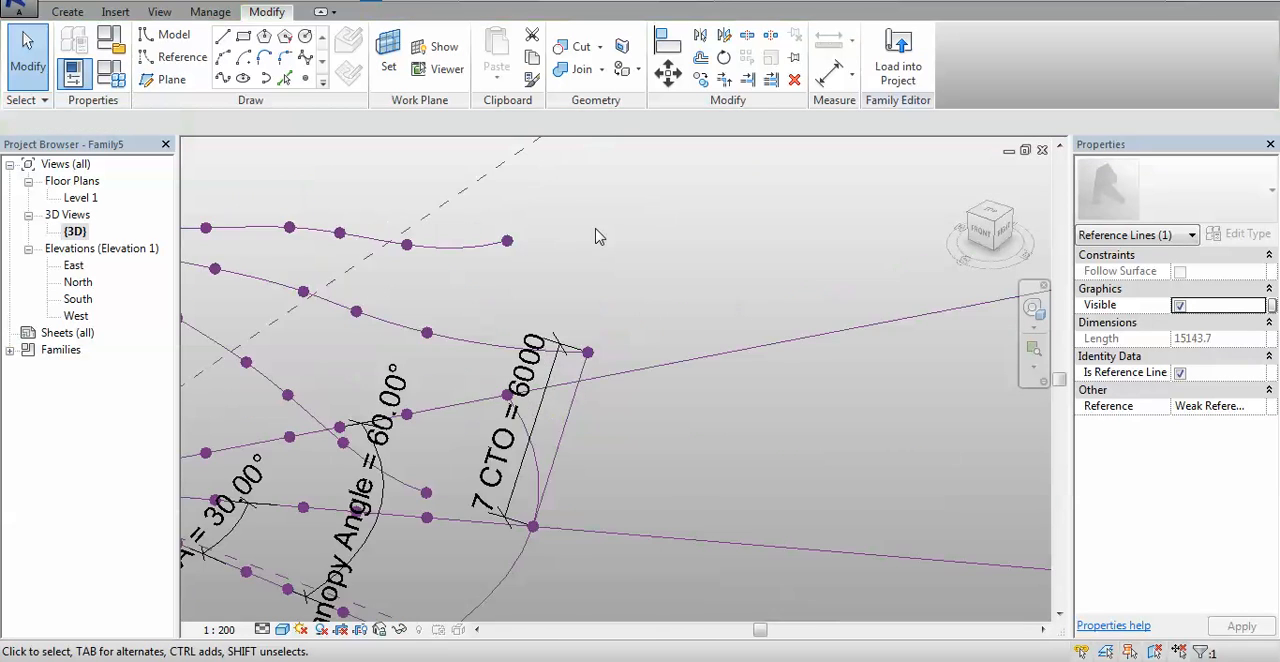
pyautogui.keyDown('ctrl'); pyautogui.click(455, 340); pyautogui.keyUp('ctrl')
pyautogui.keyDown('ctrl'); pyautogui.click(210, 345); pyautogui.keyUp('ctrl')
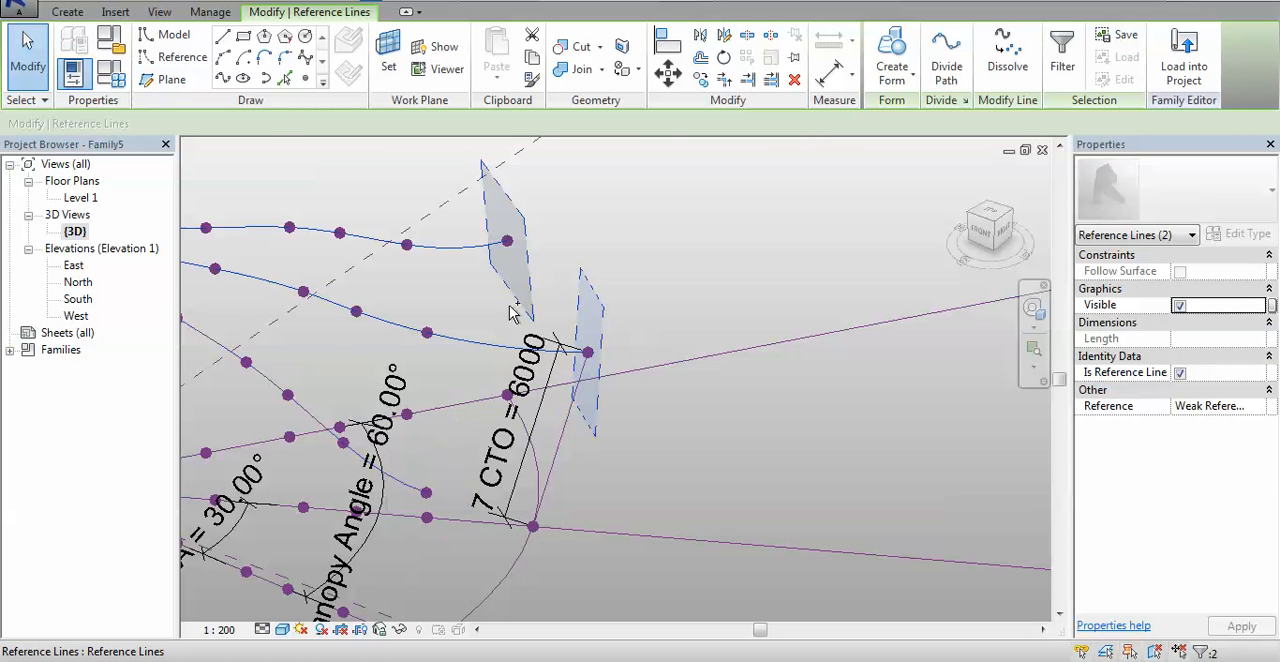
pyautogui.keyDown('shift'); pyautogui.moveTo(700, 271); pyautogui.dragTo(800, 300, button='middle'); pyautogui.keyUp('shift')
pyautogui.click(891, 50)
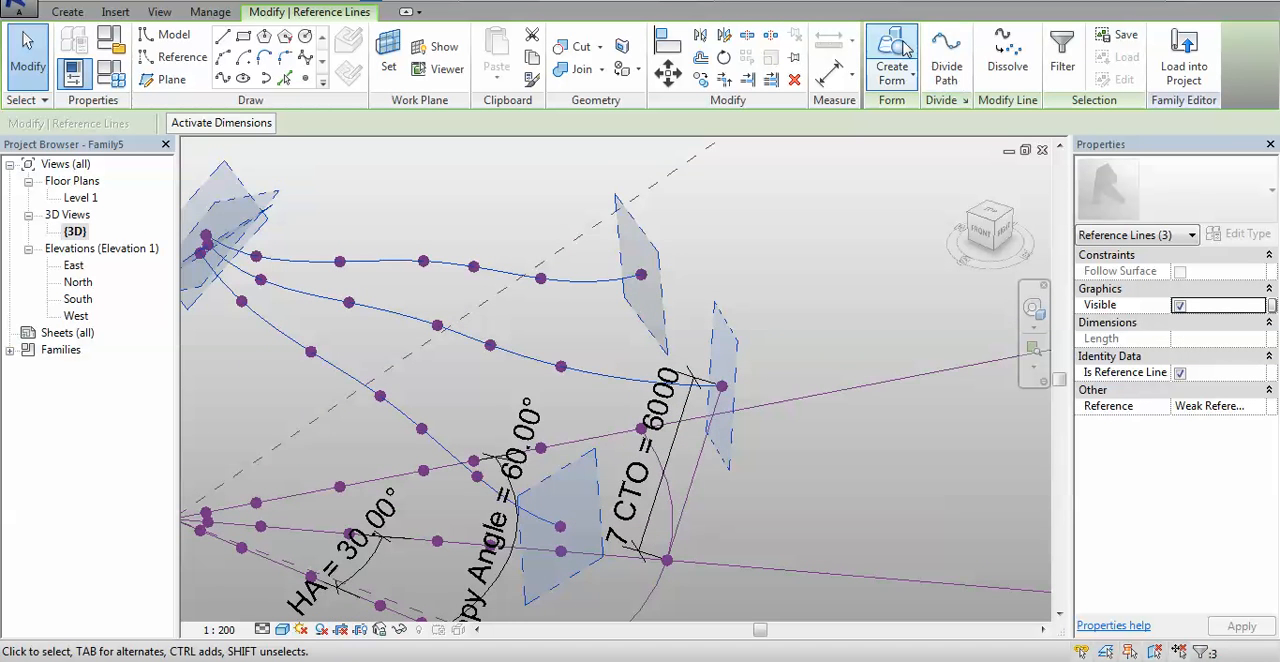
pyautogui.keyDown('shift'); pyautogui.moveTo(843, 437); pyautogui.dragTo(480, 515, button='middle'); pyautogui.keyUp('shift')
pyautogui.scroll(2, 629, 459)
pyautogui.scroll(-4, 697, 481)
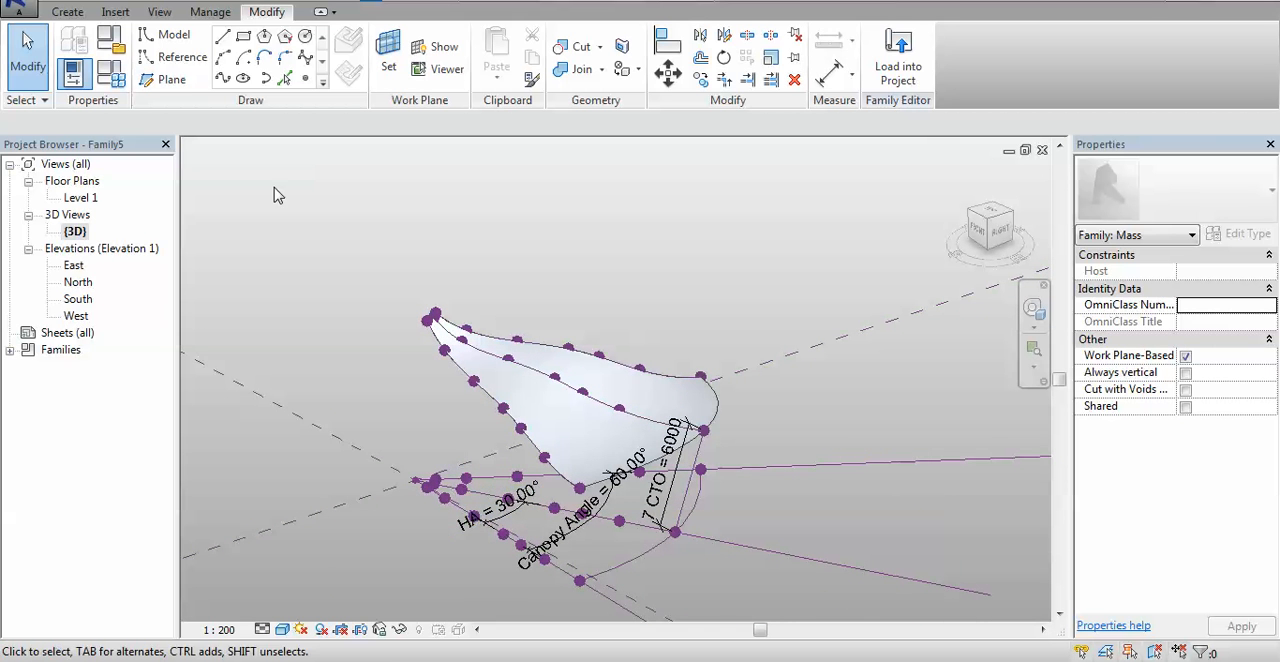
# - Set the 3 TO parameter to 9000 in the Family Types and apply it to the canopy
pyautogui.click(104, 82)
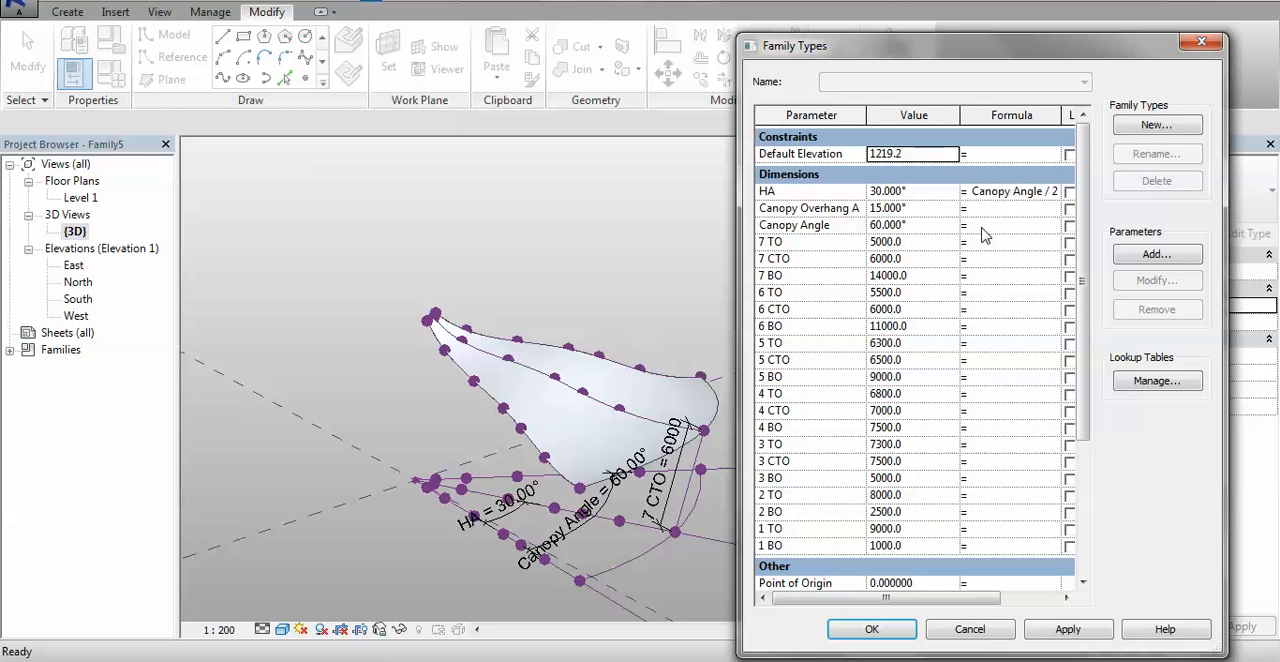
pyautogui.click(943, 447)
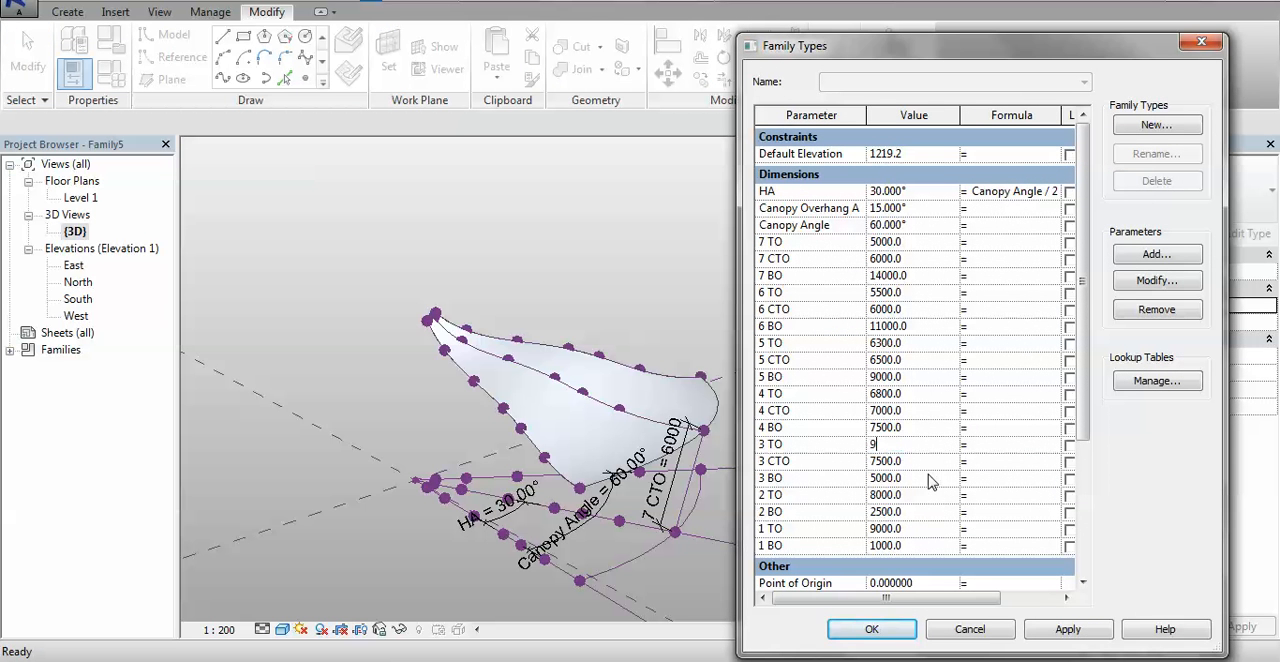
pyautogui.click(1076, 636)
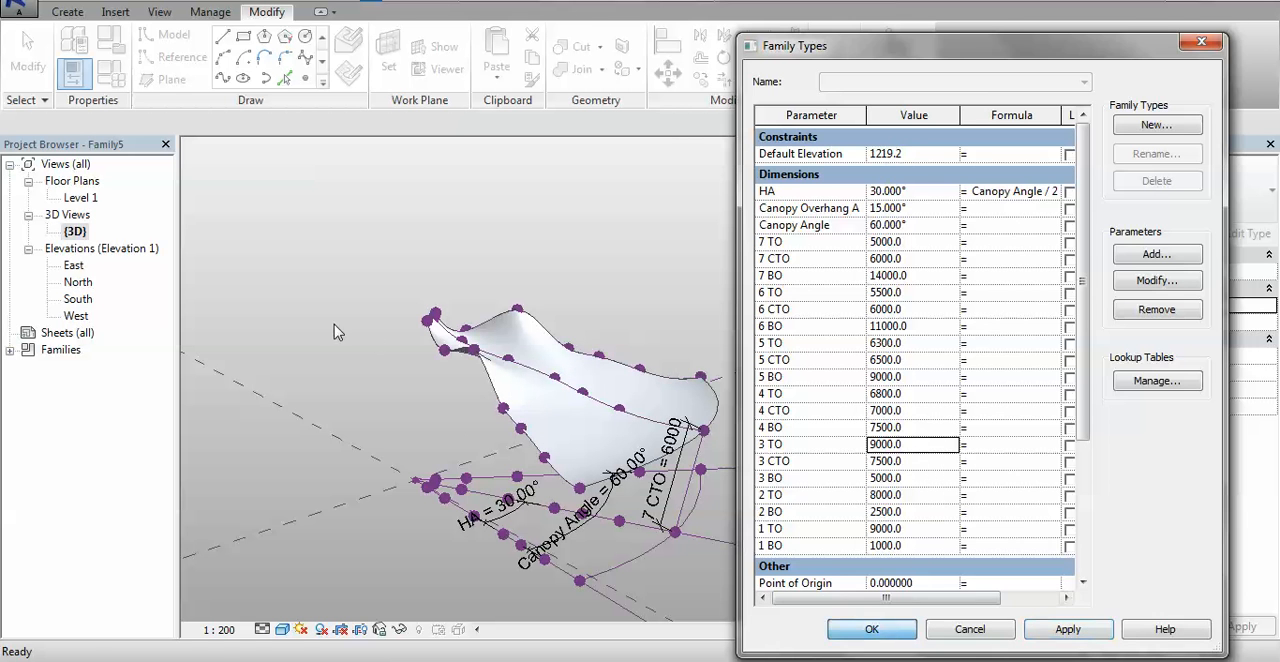
pyautogui.click(896, 632)
# - Lower the third reference point on the canopy's outer edge vertically to an offset of about 7329, then deselect it
pyautogui.scroll(3, 460, 366)
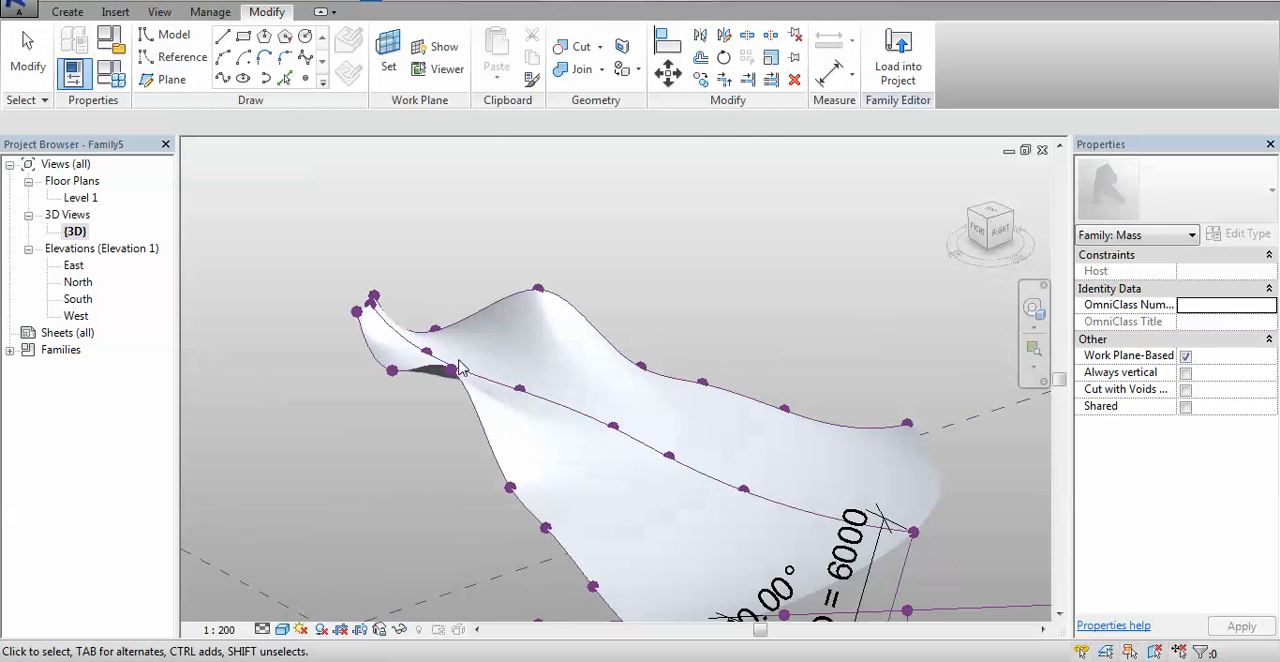
pyautogui.click(460, 412)
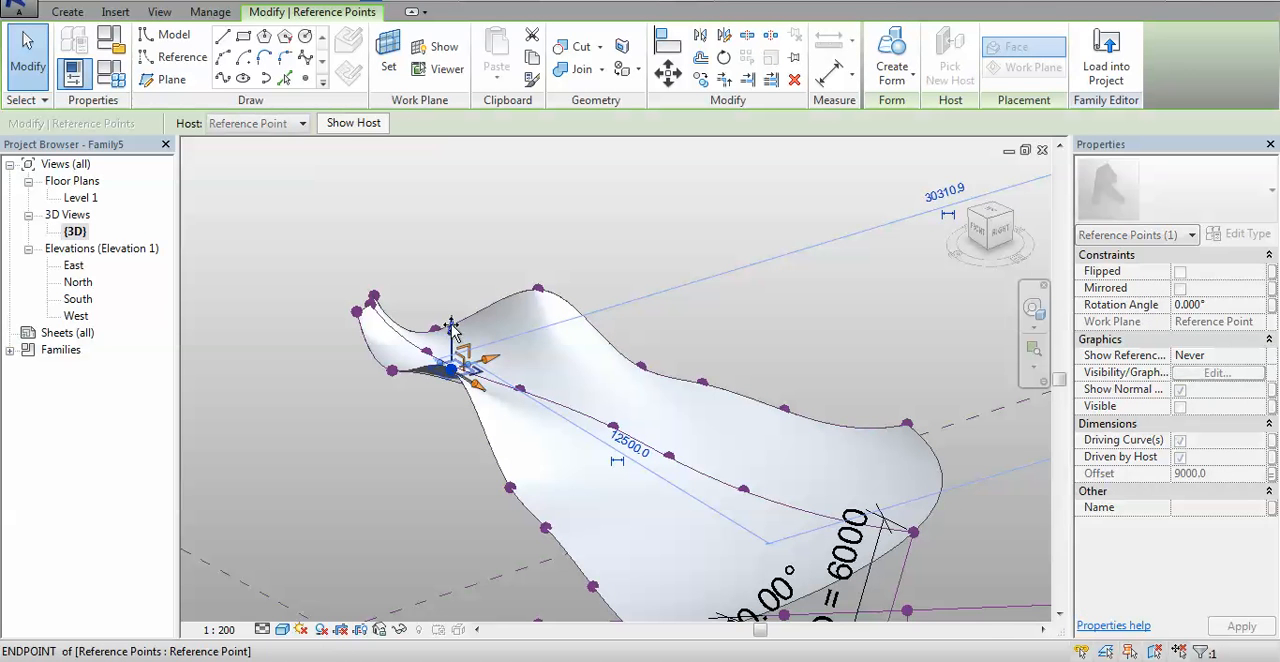
pyautogui.moveTo(452, 328); pyautogui.dragTo(457, 382)
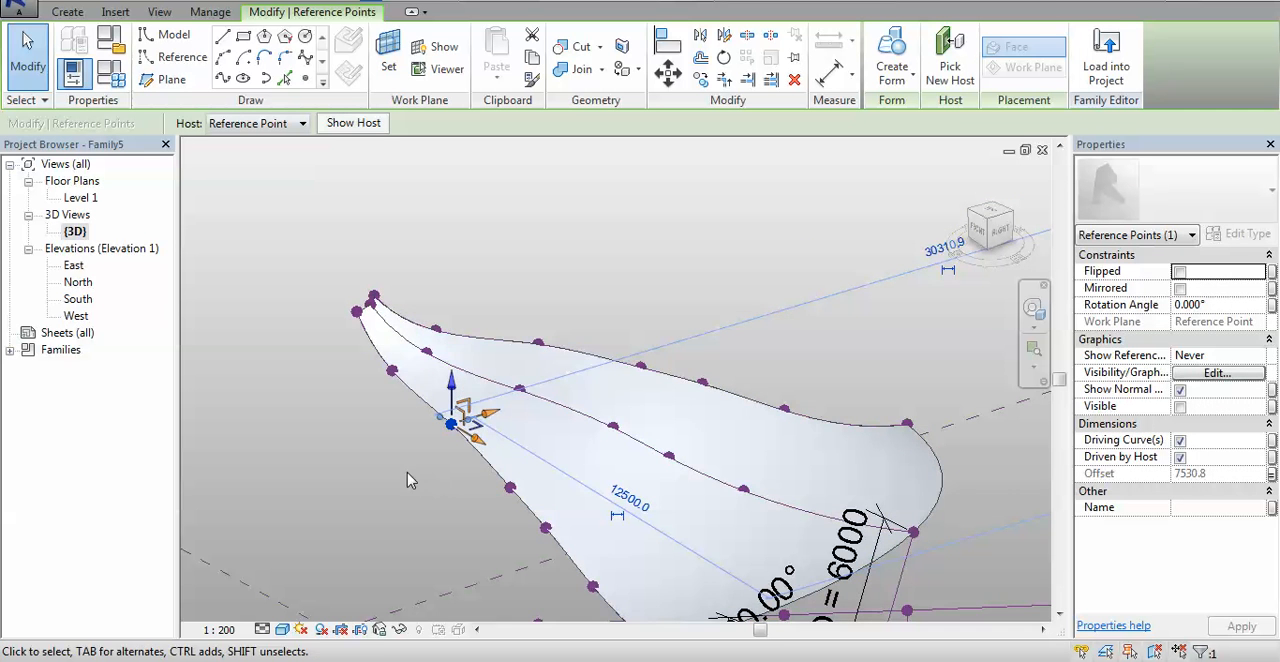
pyautogui.keyDown('shift'); pyautogui.moveTo(407, 480); pyautogui.dragTo(468, 432, button='middle'); pyautogui.keyUp('shift')
pyautogui.scroll(5, 466, 431)
pyautogui.moveTo(433, 386); pyautogui.dragTo(431, 407)
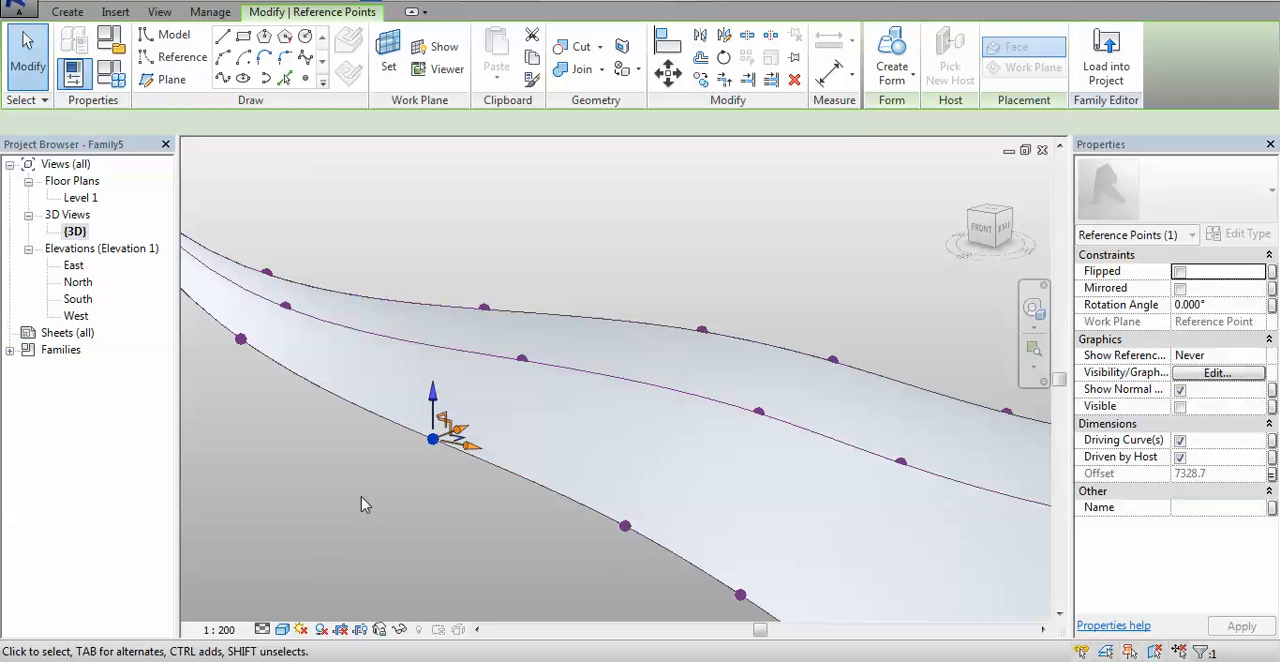
pyautogui.click(365, 504)
pyautogui.scroll(-4, 396, 484)
pyautogui.moveTo(415, 486); pyautogui.dragTo(413, 410, button='middle')
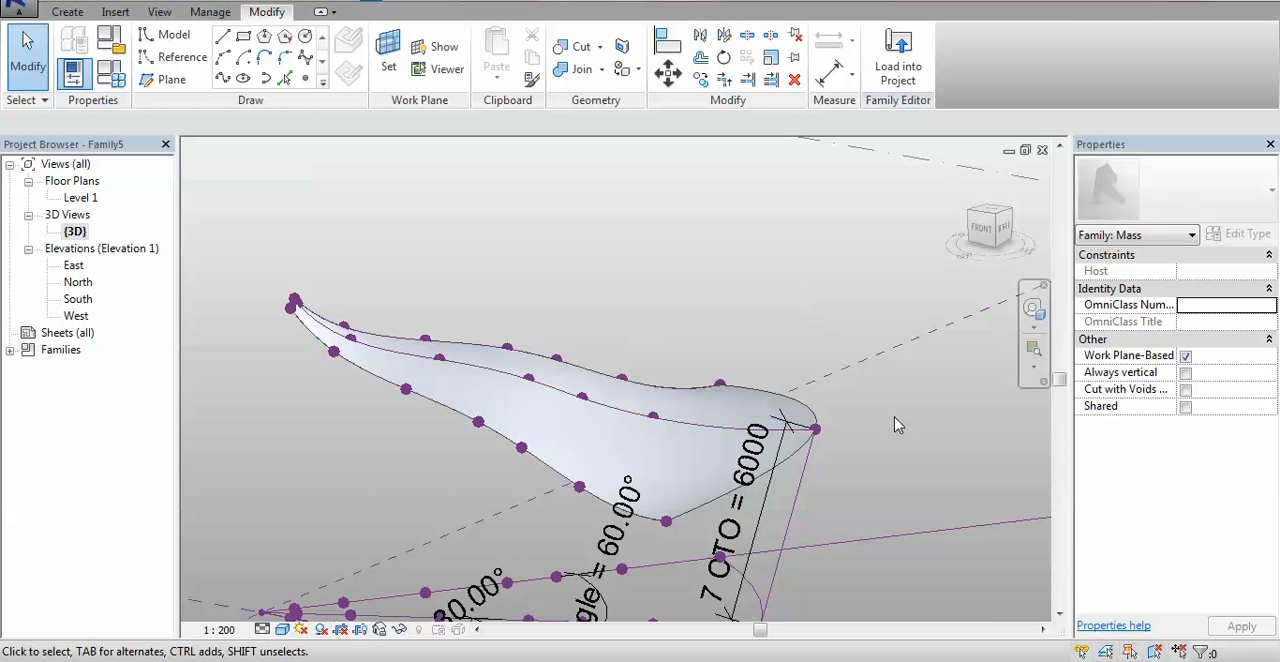
pyautogui.scroll(-4, 895, 418)
pyautogui.moveTo(895, 431); pyautogui.dragTo(764, 391, button='middle')
pyautogui.scroll(1, 764, 391)
pyautogui.click(1131, 661)
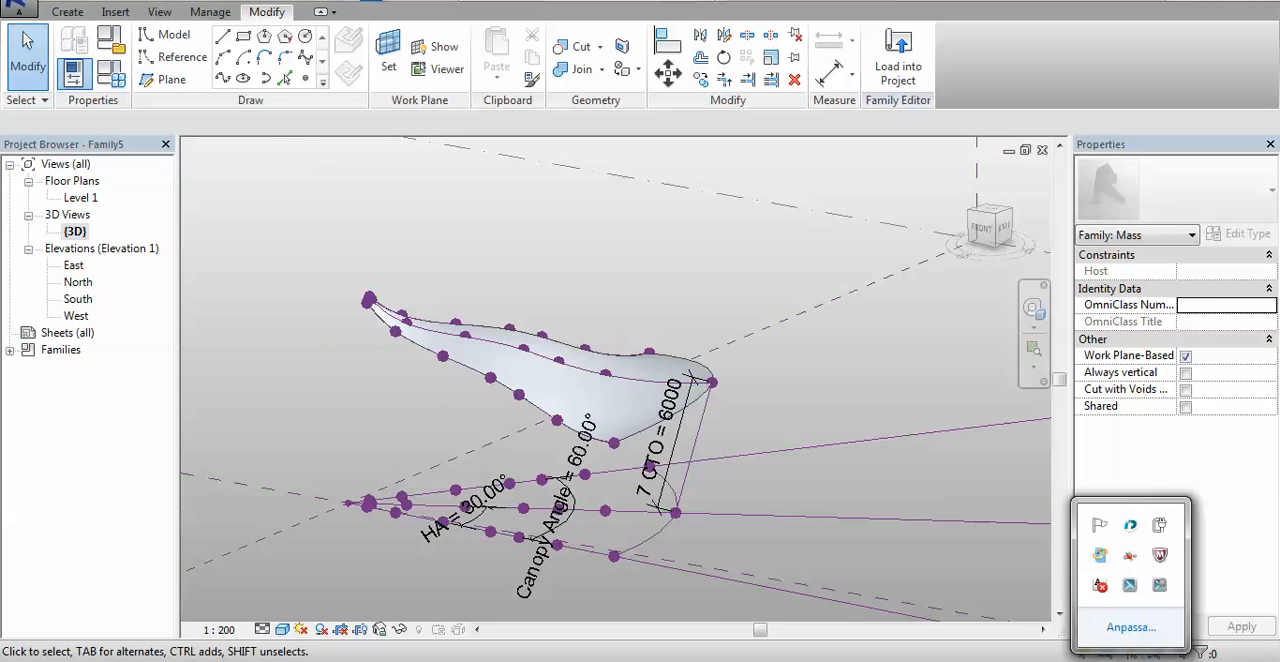